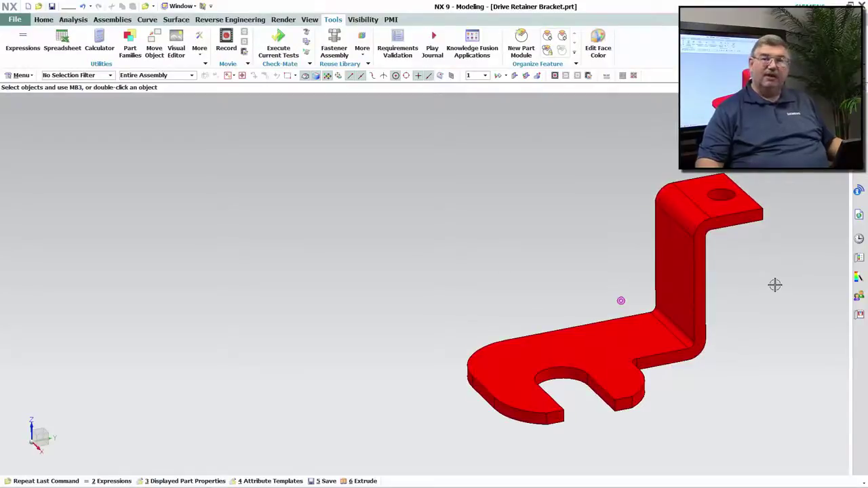
Set the Size expression of the bracket to 2 and apply it to the model
middle_drag(773, 285, 773, 285)
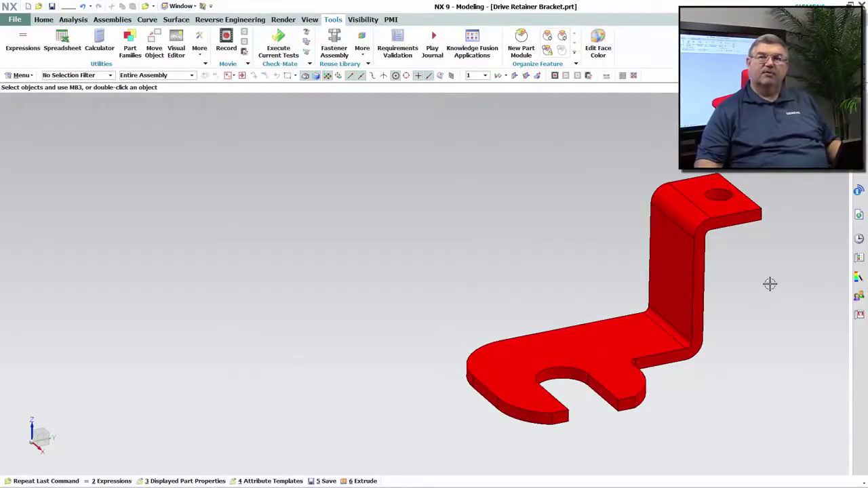
click(26, 45)
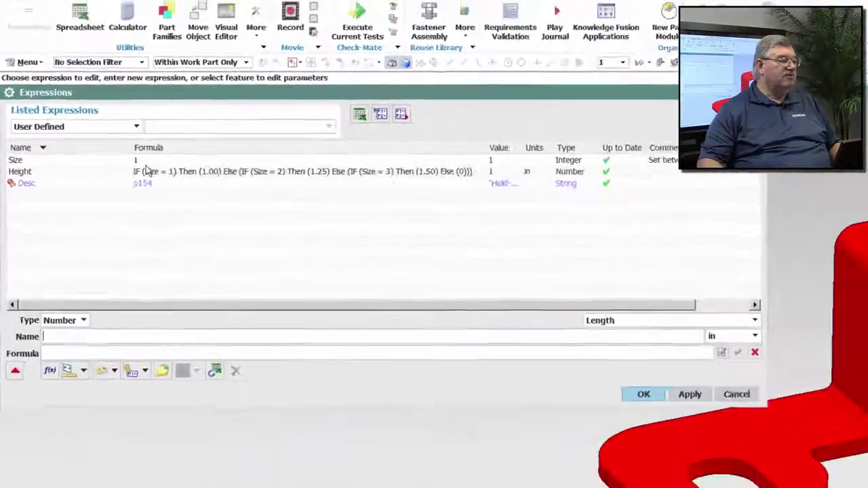
click(252, 195)
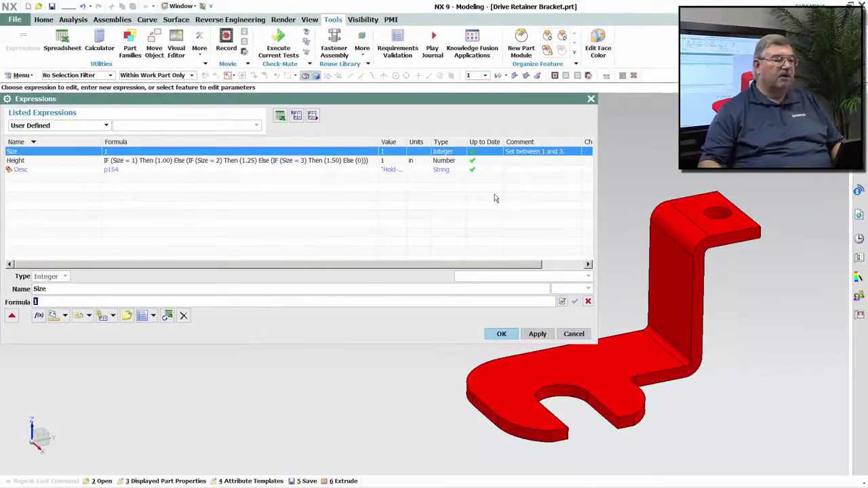
text(2)
key(Return)
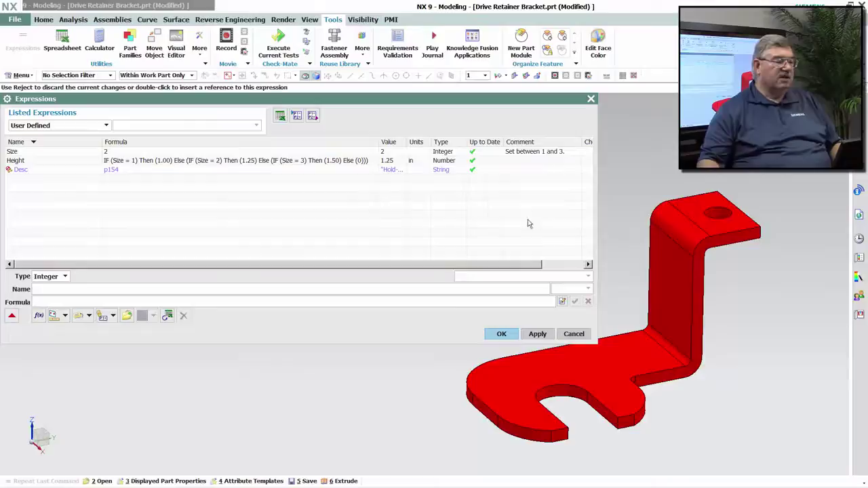
click(537, 334)
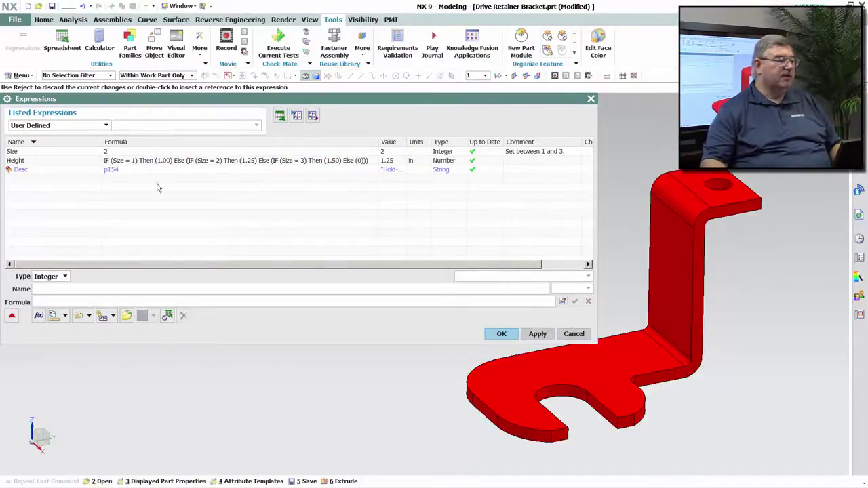
Change the Size expression to 3 and apply it to the bracket
click(125, 156)
text(3)
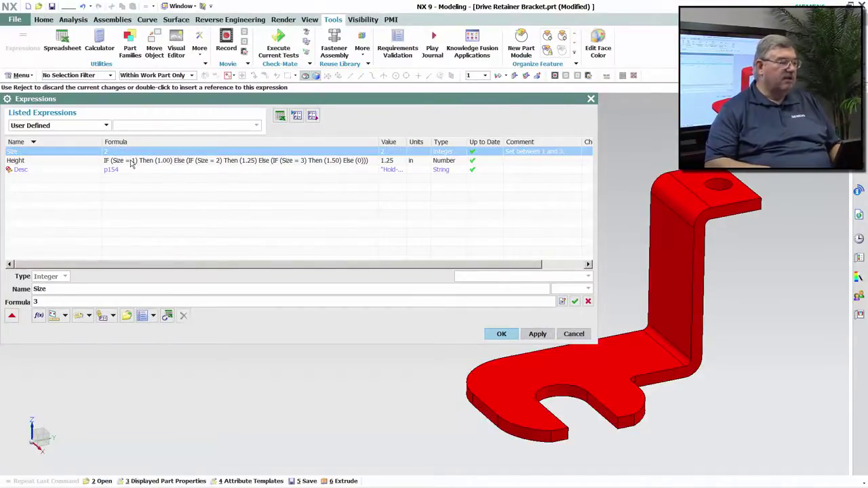
key(Return)
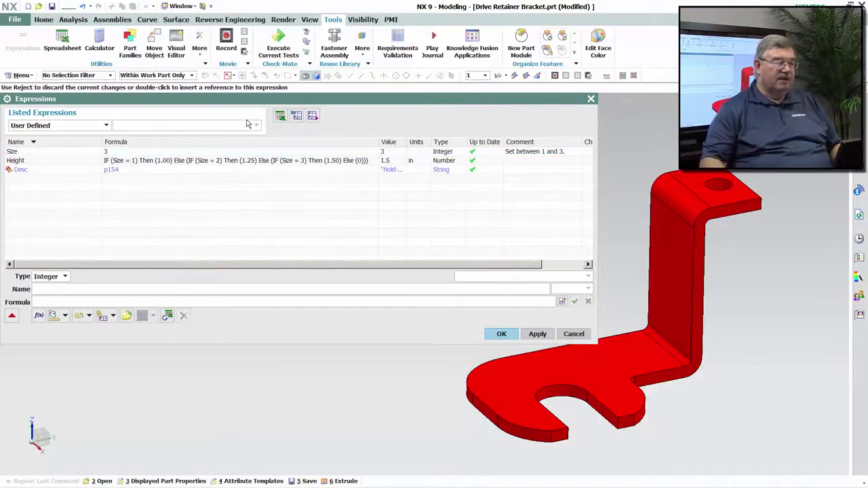
click(537, 333)
Try the out-of-range value 4 for the Size expression, apply it and close the update report
click(126, 157)
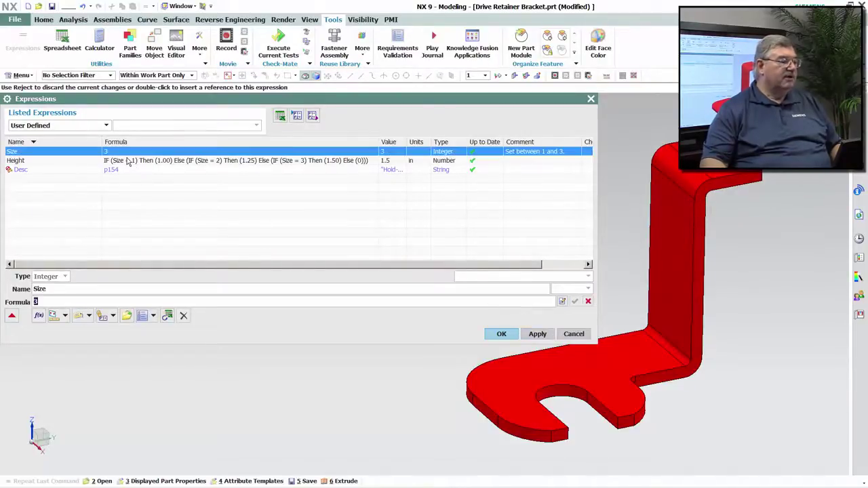
text(4)
key(Return)
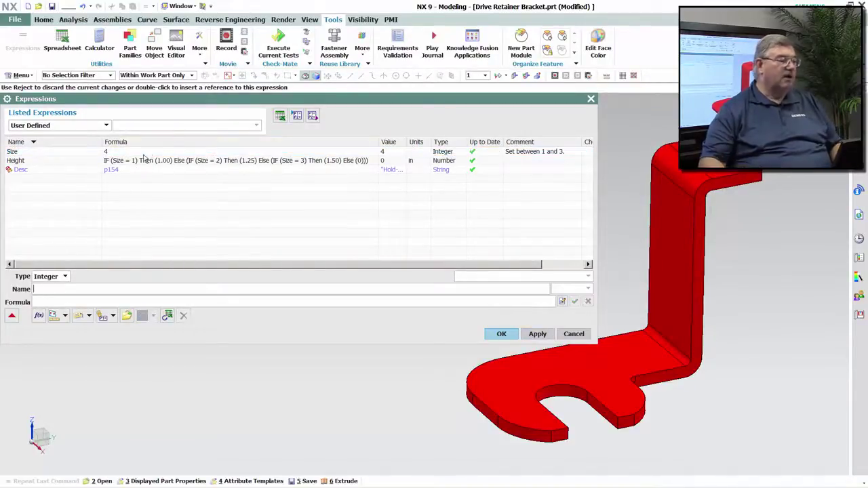
click(537, 333)
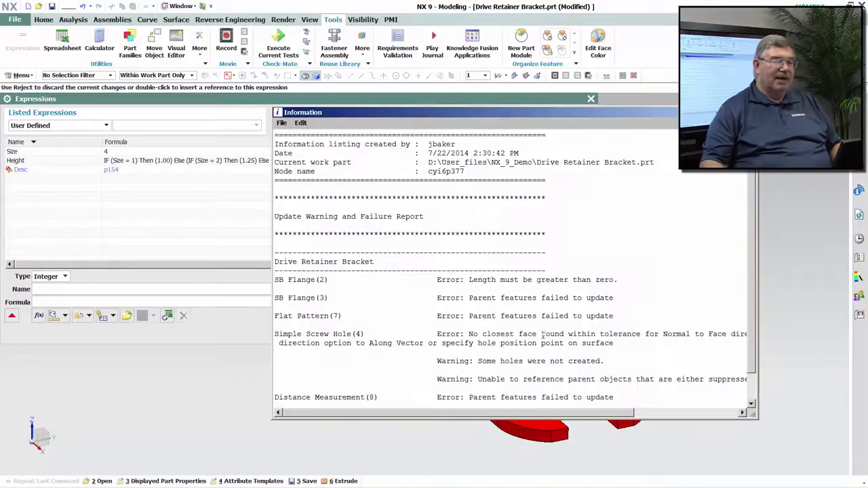
click(751, 112)
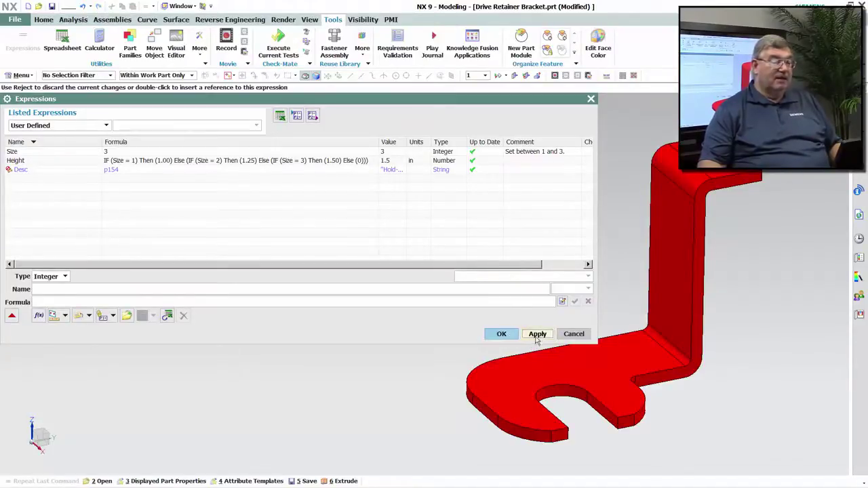
Set the Size expression to 1 and accept the expression changes
click(142, 151)
text(1)
key(Return)
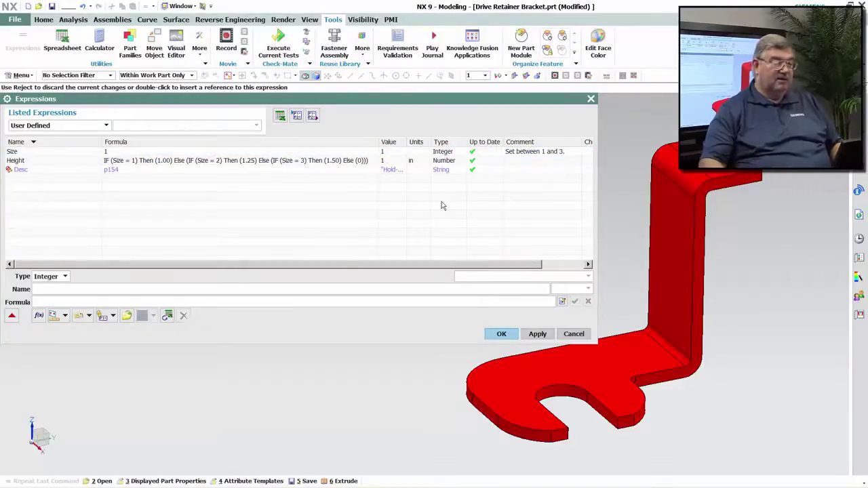
click(501, 333)
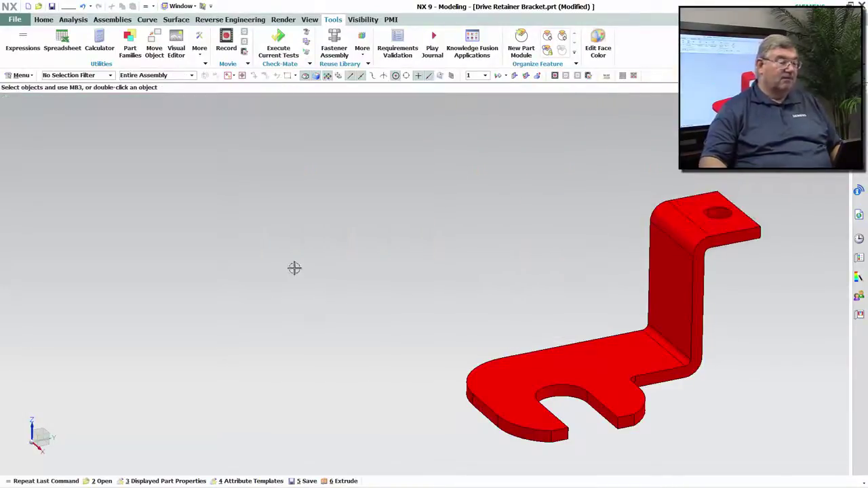
Start a new integer attribute template titled Size in the General category of the part file
click(14, 19)
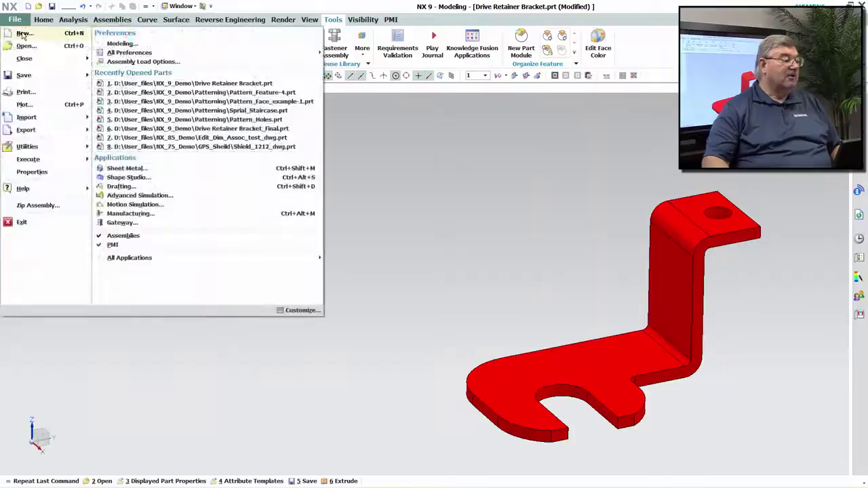
mouse_move(47, 148)
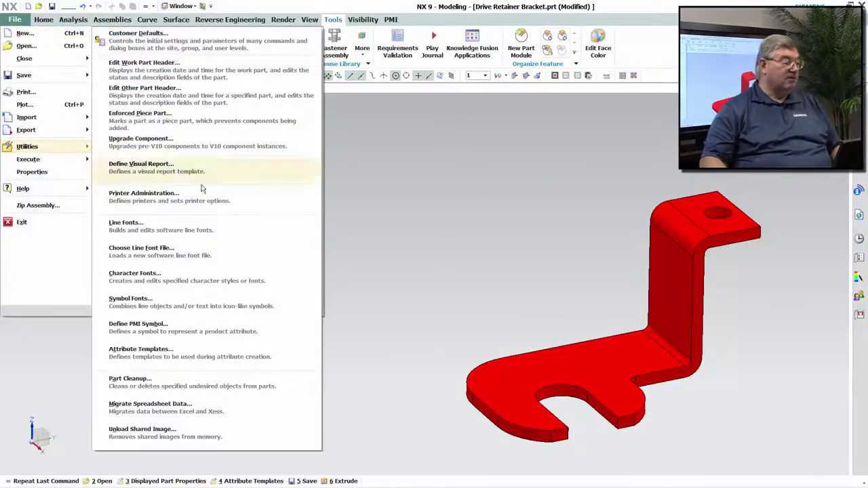
click(187, 355)
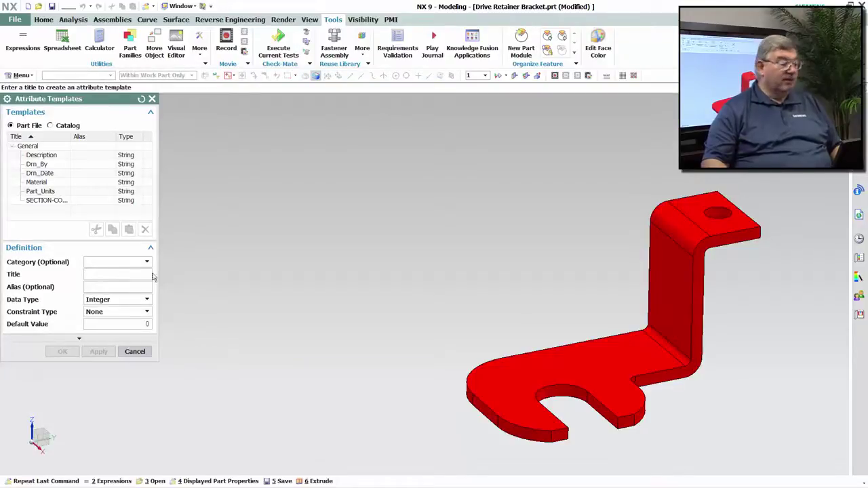
click(147, 261)
click(112, 274)
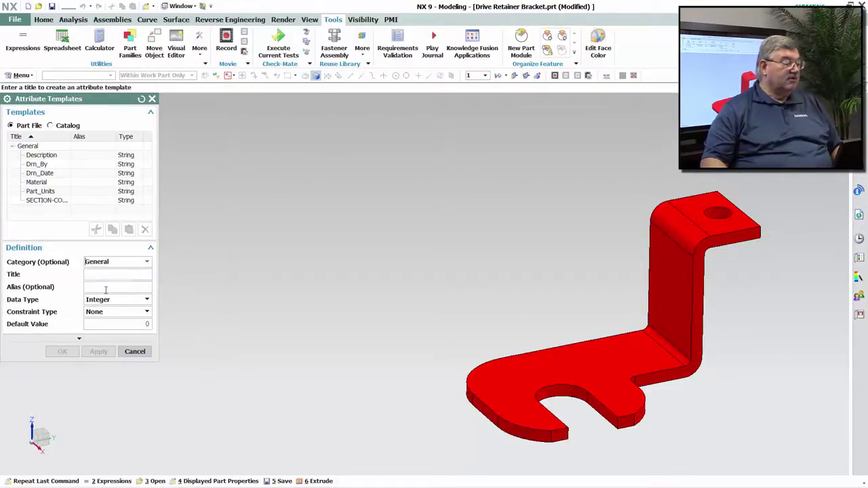
text(Size)
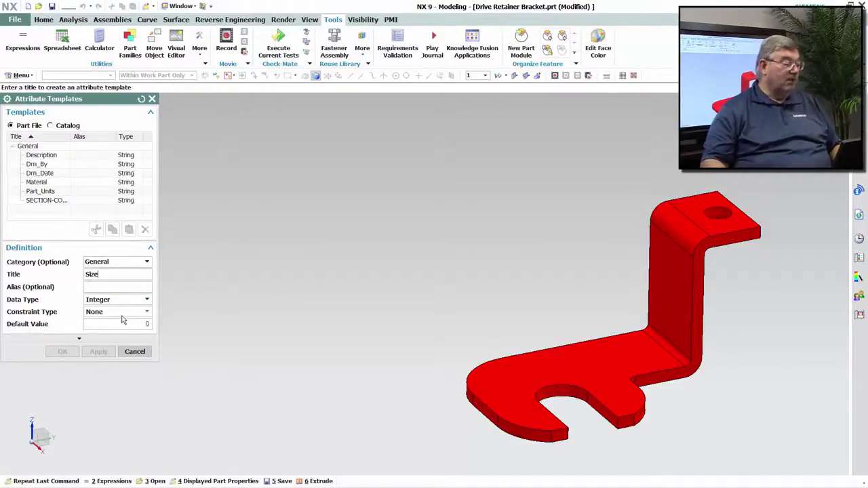
Constrain the Size template to an enforced list of 1, 2 and 3 with default value 1, and create it
click(122, 316)
click(102, 356)
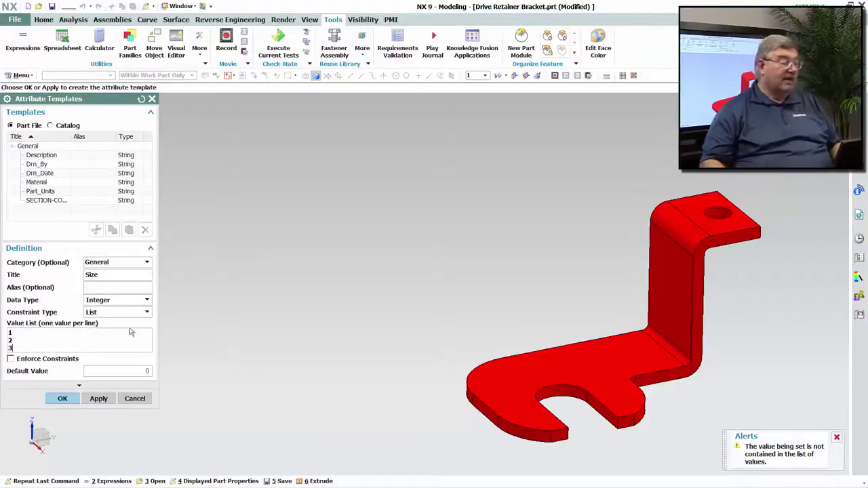
click(40, 360)
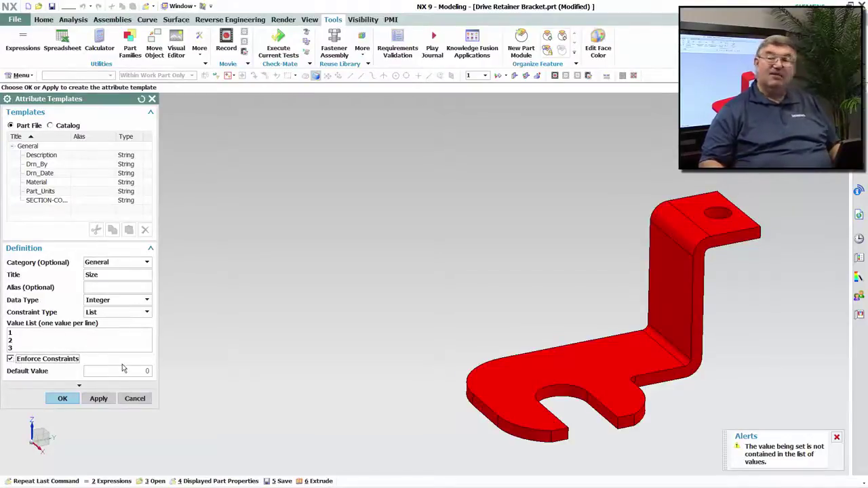
key(Tab)
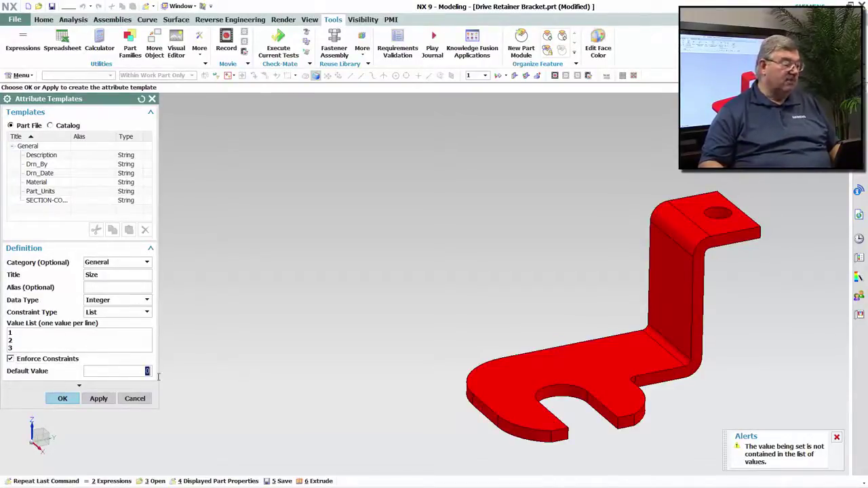
text(1)
key(Return)
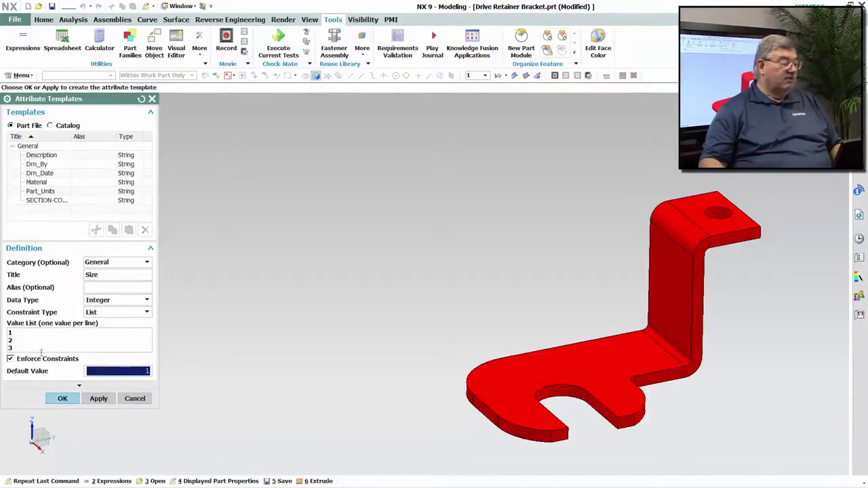
click(63, 399)
Add the unset Size attribute to the displayed part's properties with its default value
click(14, 19)
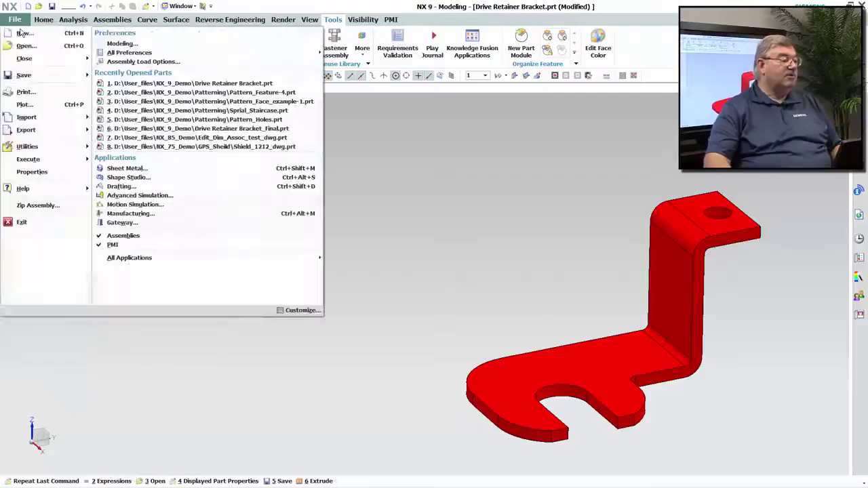
click(56, 177)
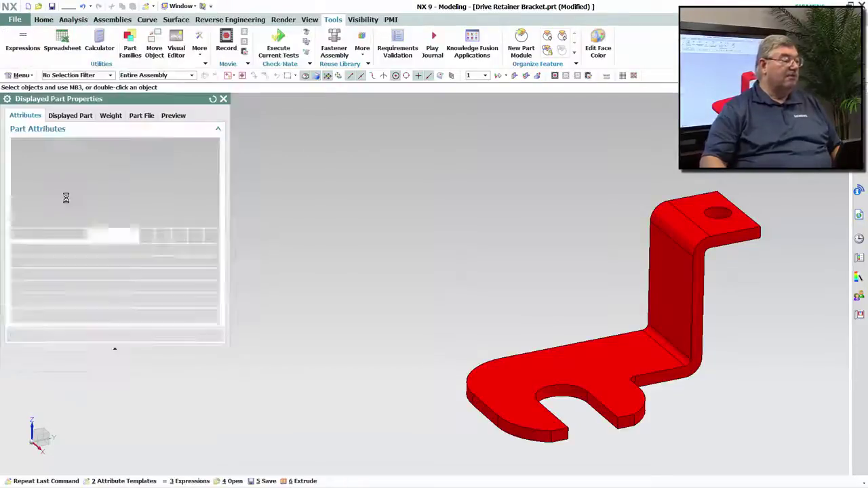
scroll(61, 186, down, 3)
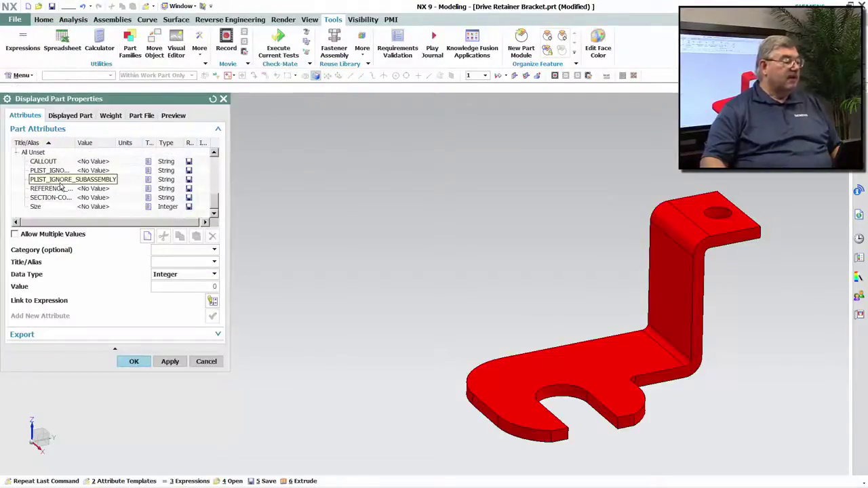
scroll(61, 186, up, 2)
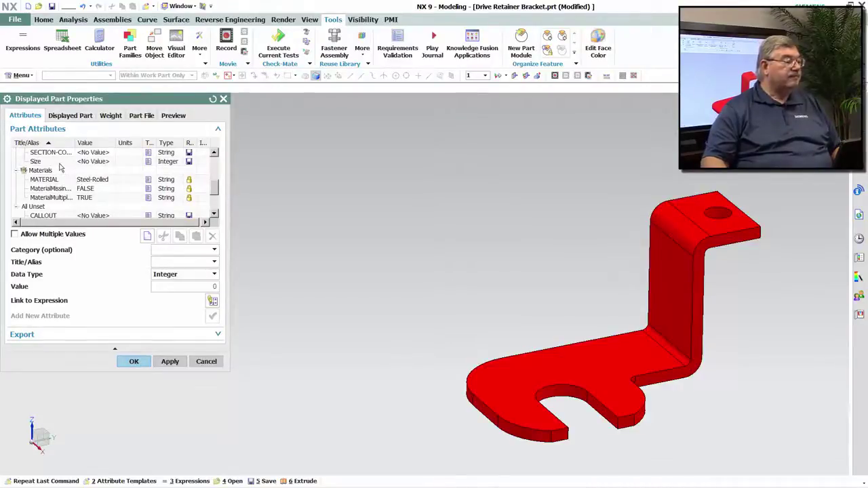
scroll(61, 176, down, 2)
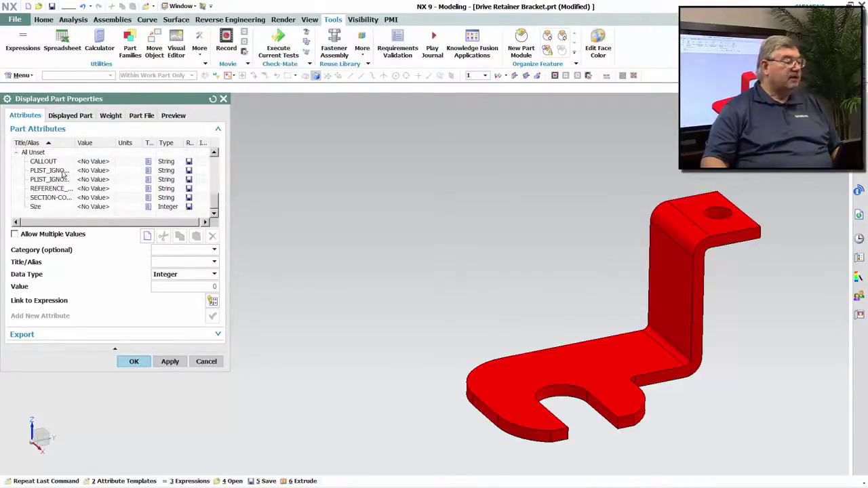
click(61, 206)
click(212, 315)
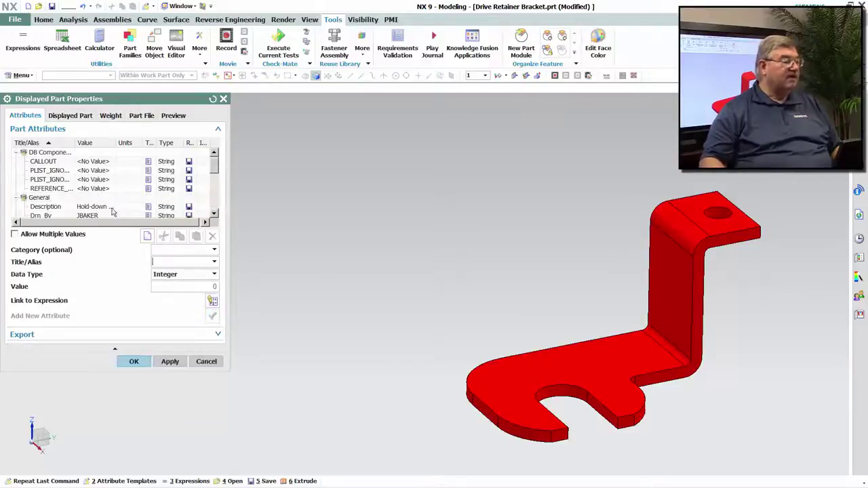
Check the selectable values of the new Size attribute, keep it at 1 and accept the part properties
scroll(76, 178, down, 2)
scroll(78, 187, down, 1)
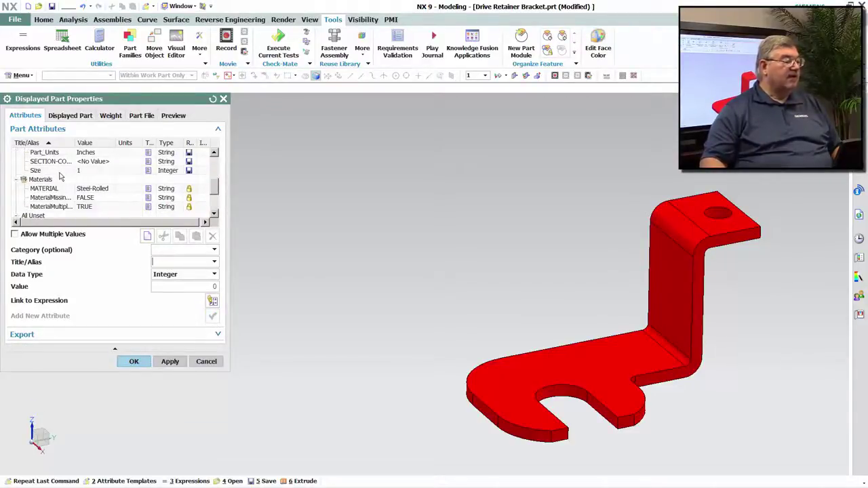
click(60, 172)
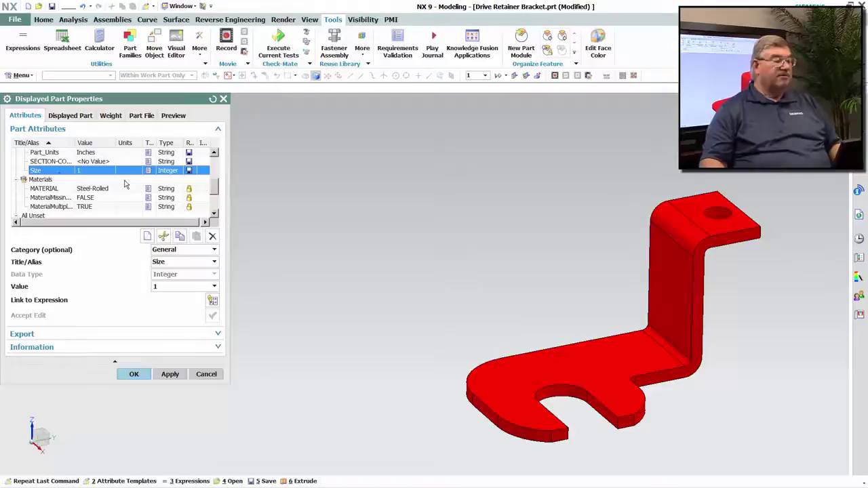
click(160, 287)
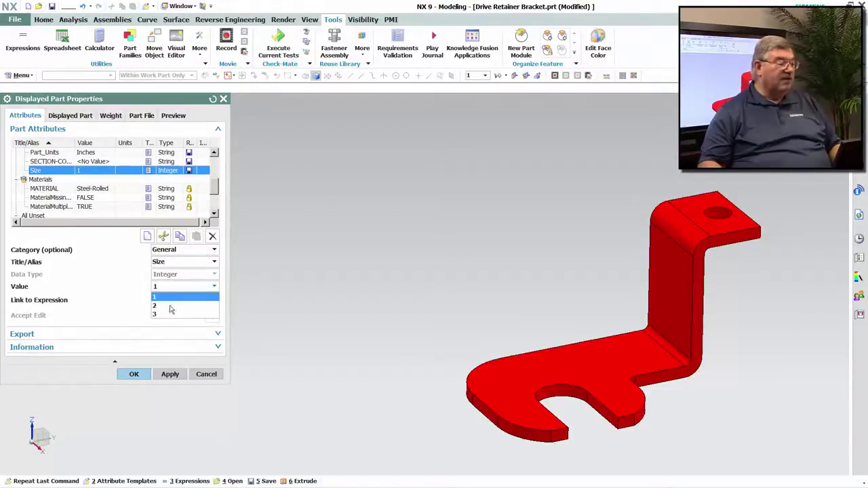
click(136, 378)
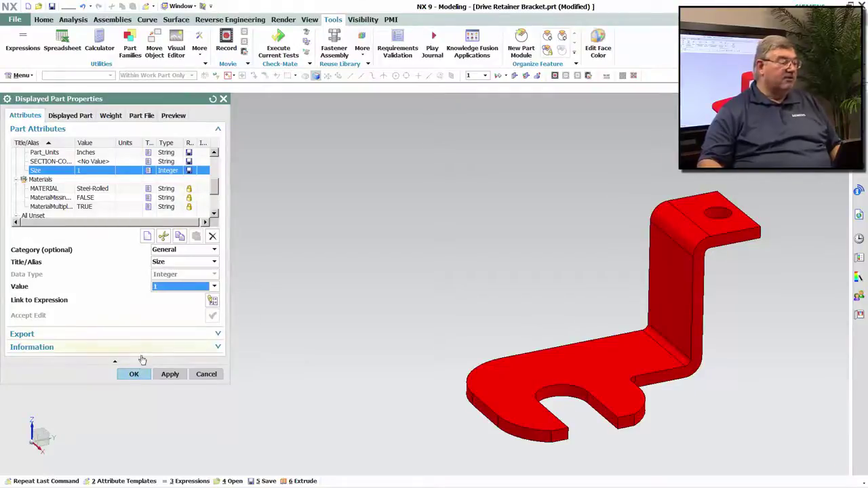
click(133, 374)
Link the Size expression's formula to the Size part attribute in the General category and accept the expressions
click(24, 42)
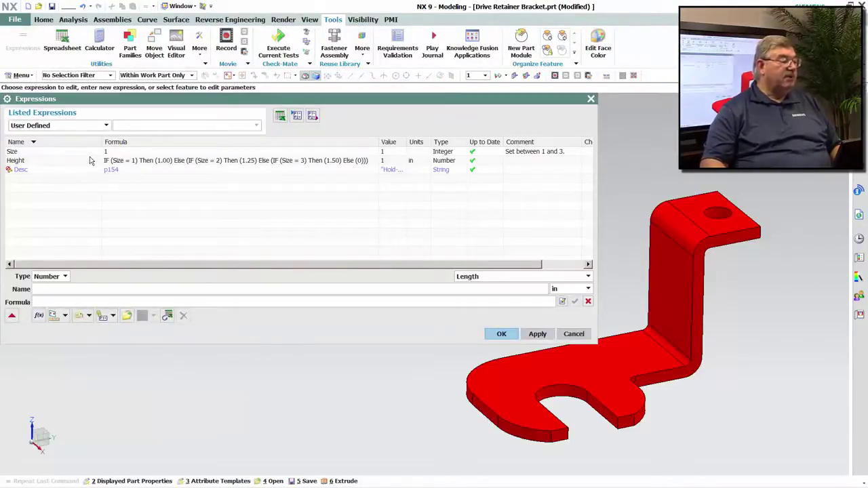
click(89, 155)
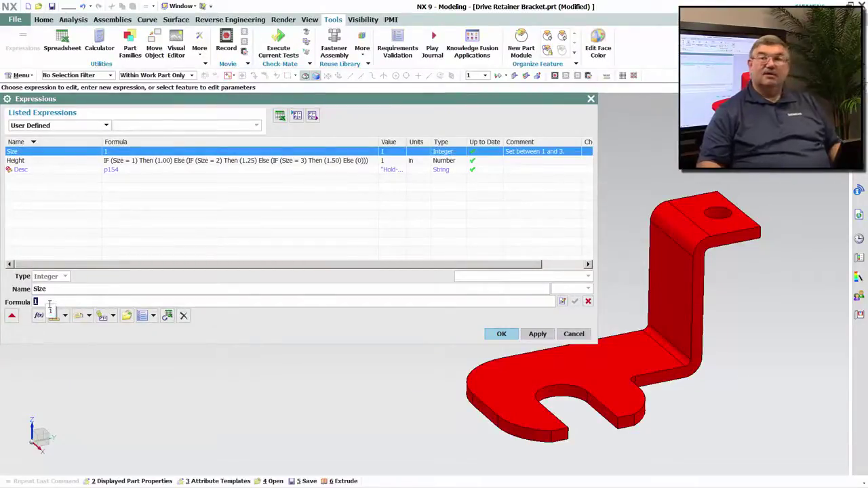
click(84, 317)
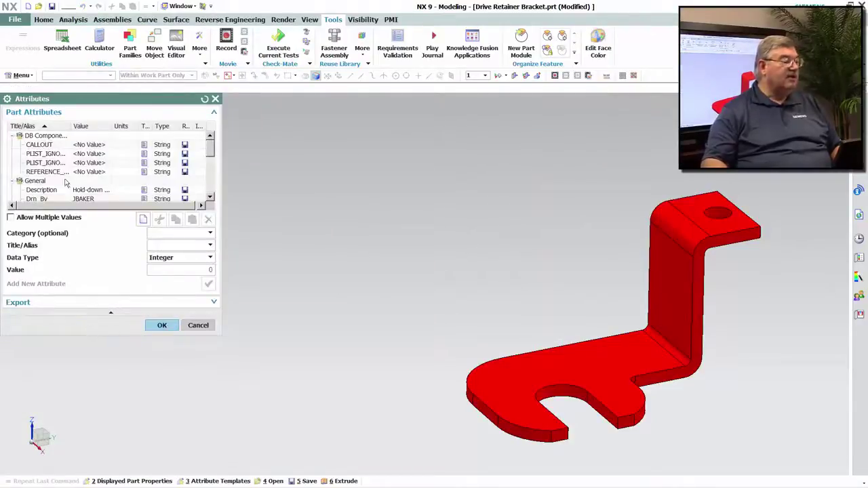
scroll(66, 173, down, 3)
click(53, 181)
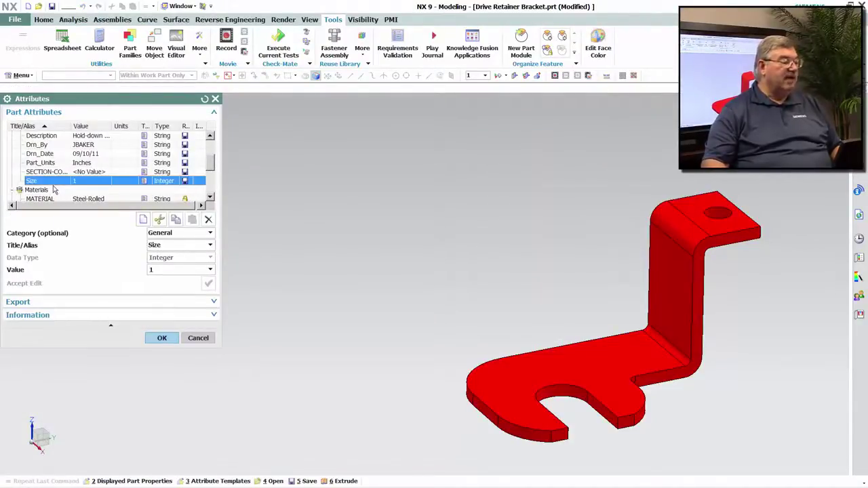
click(162, 335)
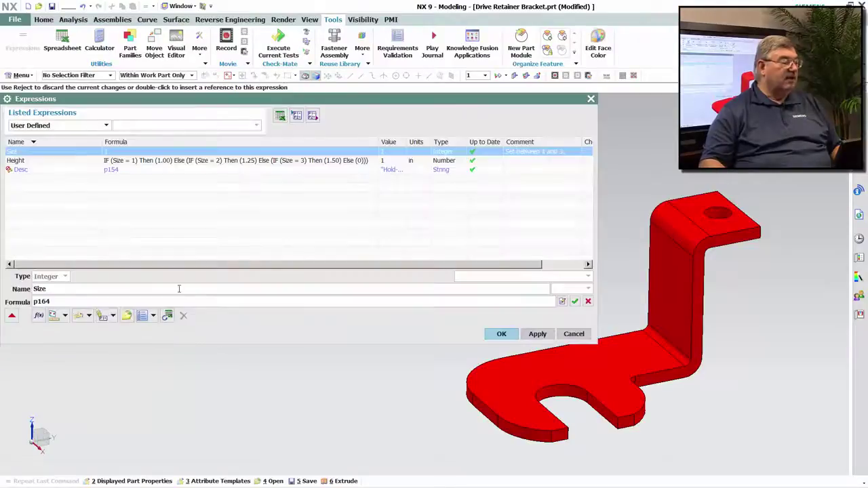
click(575, 303)
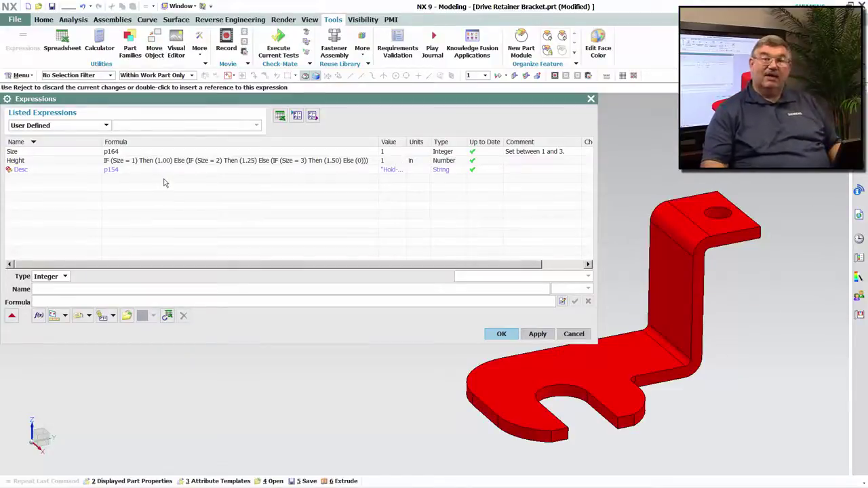
click(501, 333)
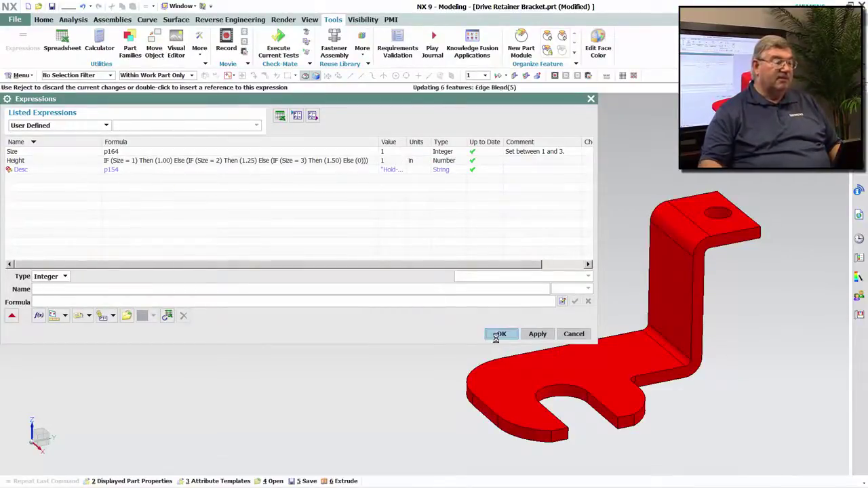
Set the Size attribute to 2 in the displayed part's properties and apply it to the bracket
click(15, 19)
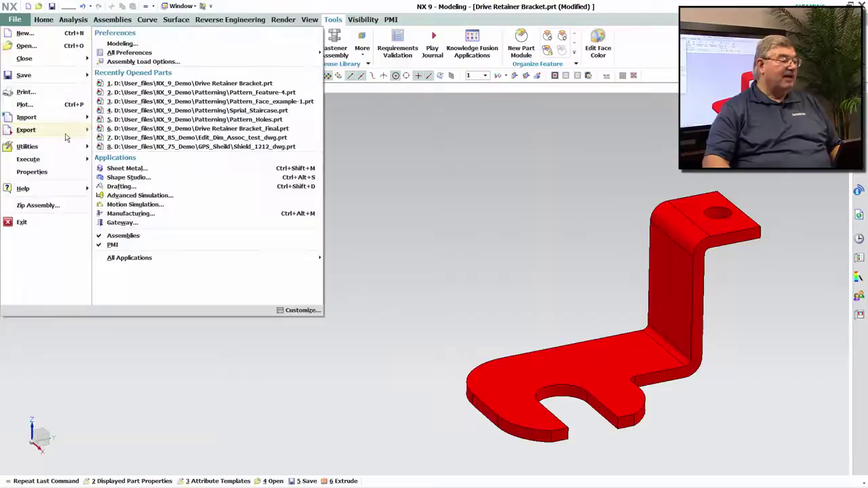
click(32, 172)
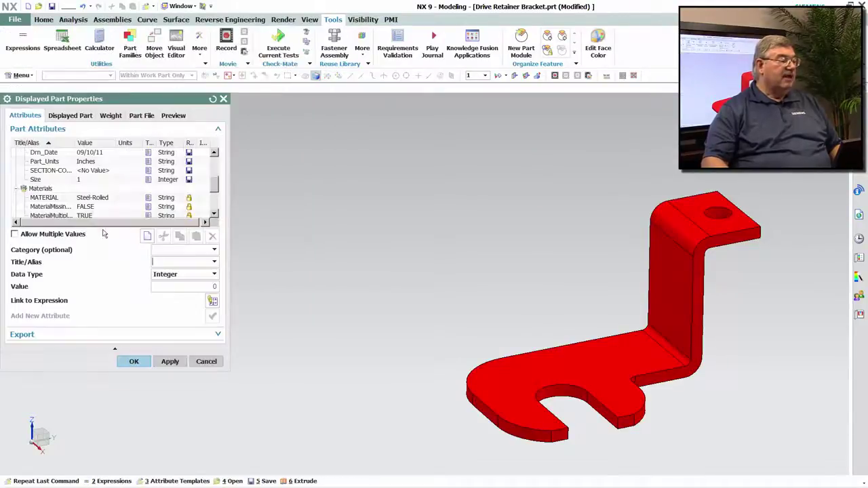
scroll(71, 201, down, 1)
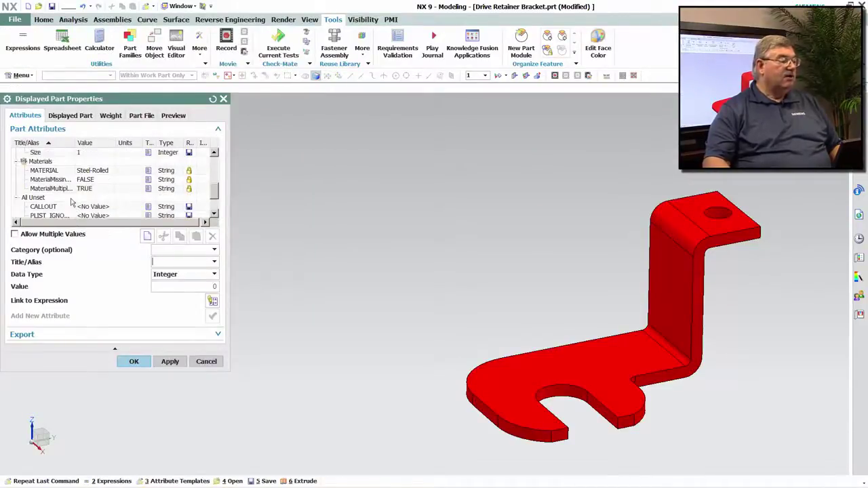
click(41, 153)
click(175, 286)
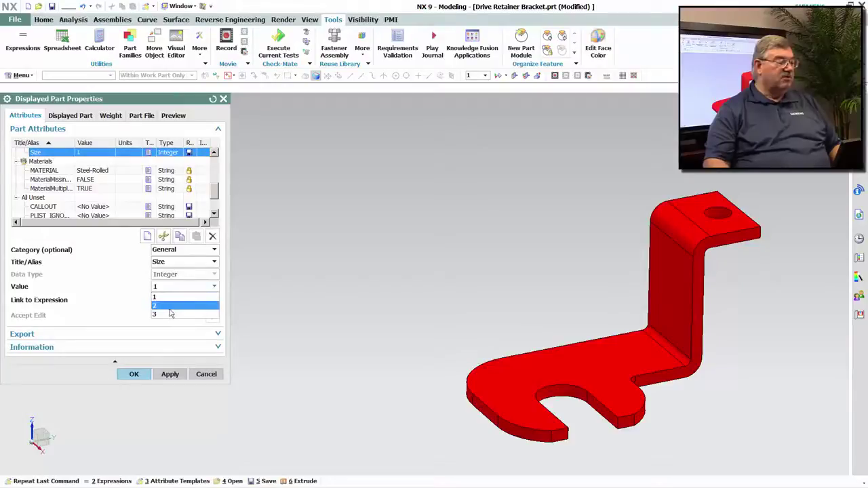
click(170, 309)
click(171, 375)
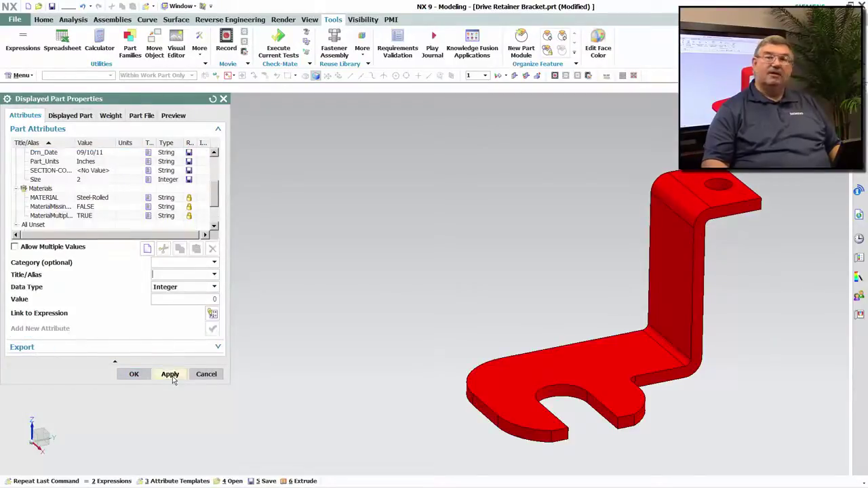
Set the Size attribute to 3, apply it to the bracket and close the part properties
click(95, 180)
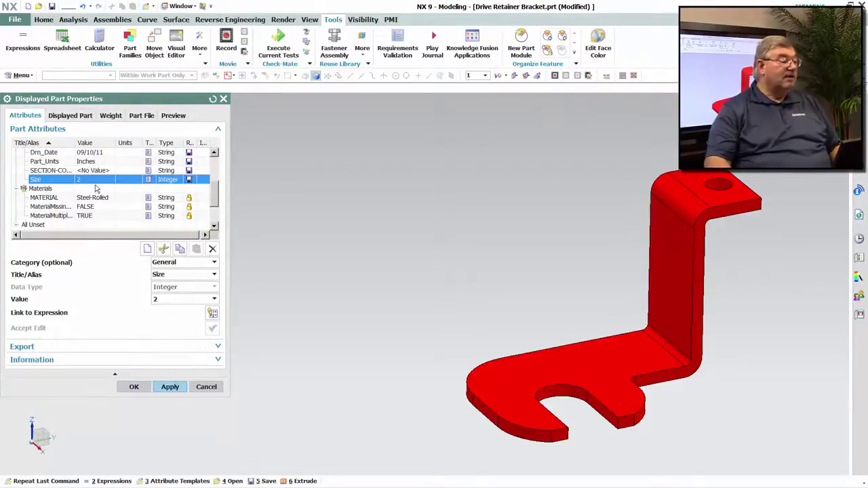
click(174, 300)
click(168, 328)
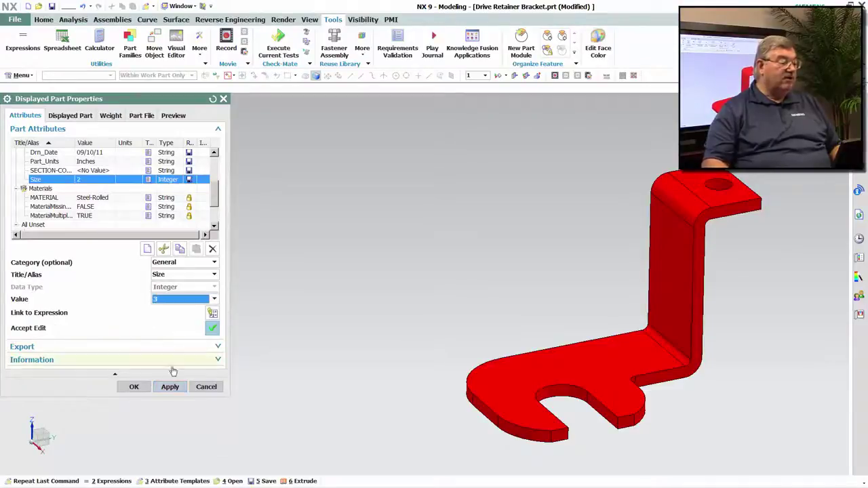
click(169, 387)
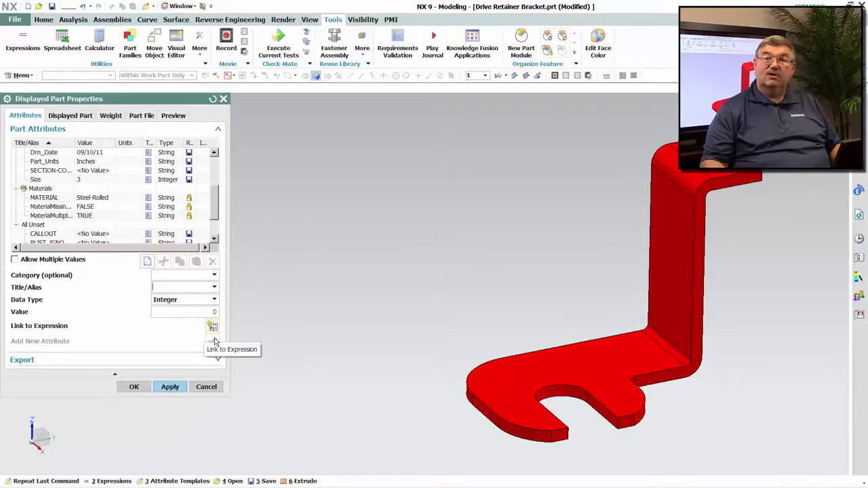
click(134, 387)
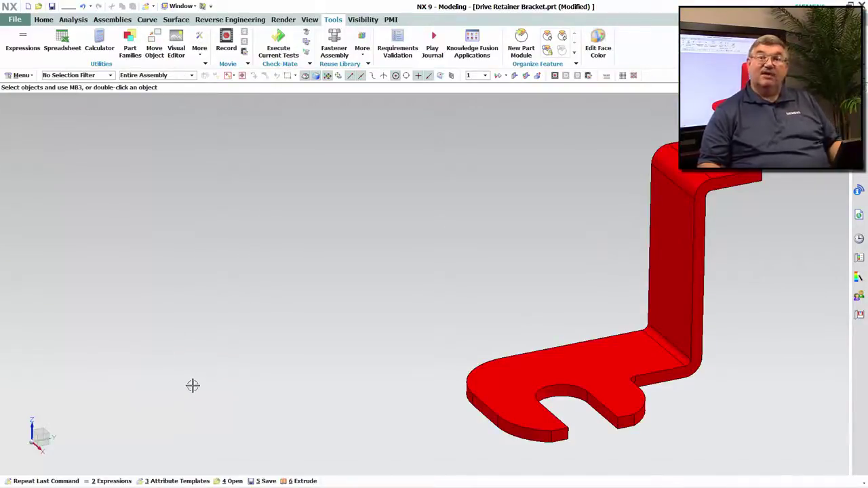
Start a new expression of type List named Sizes
click(26, 47)
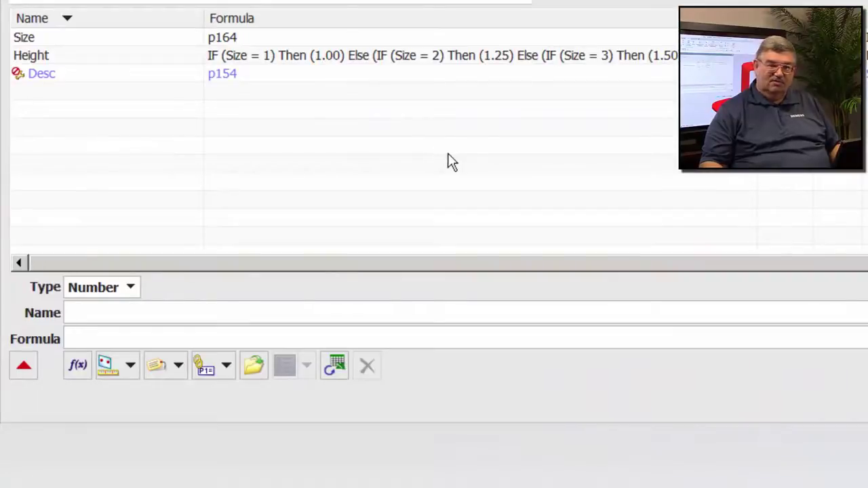
click(114, 294)
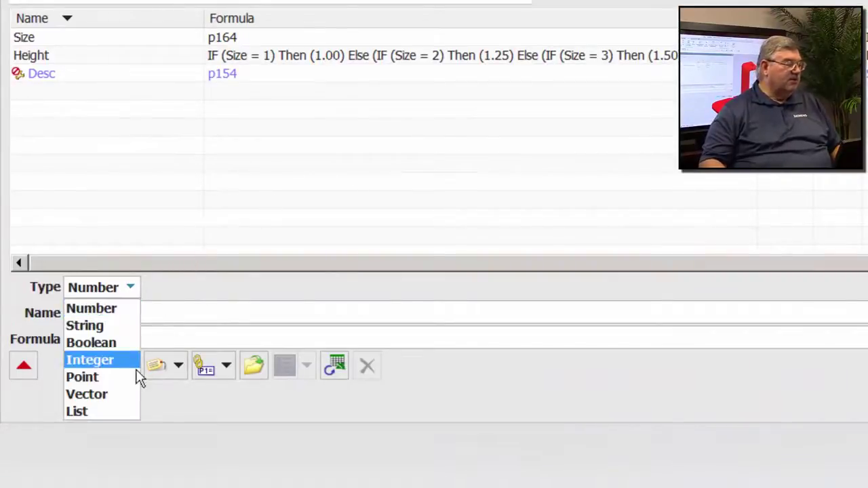
click(110, 414)
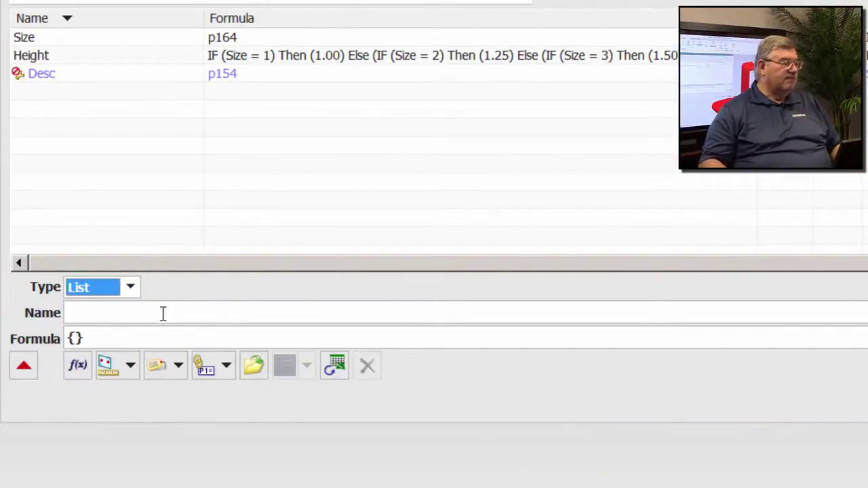
click(98, 317)
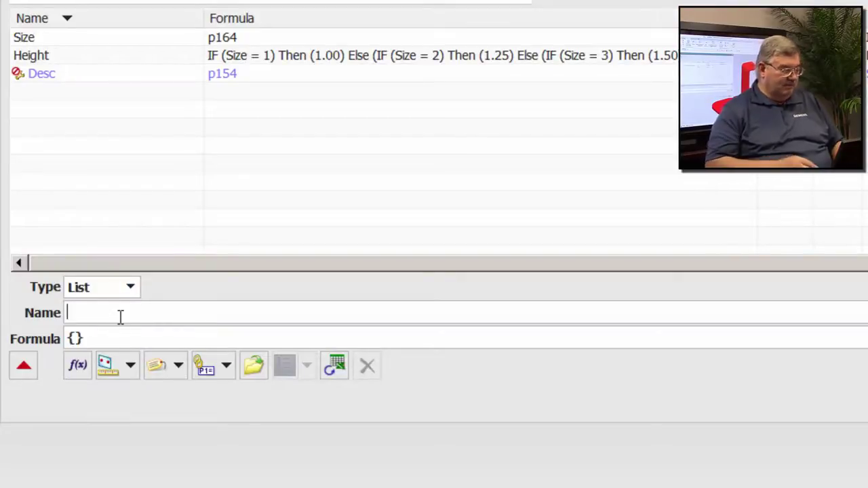
text(Sizes)
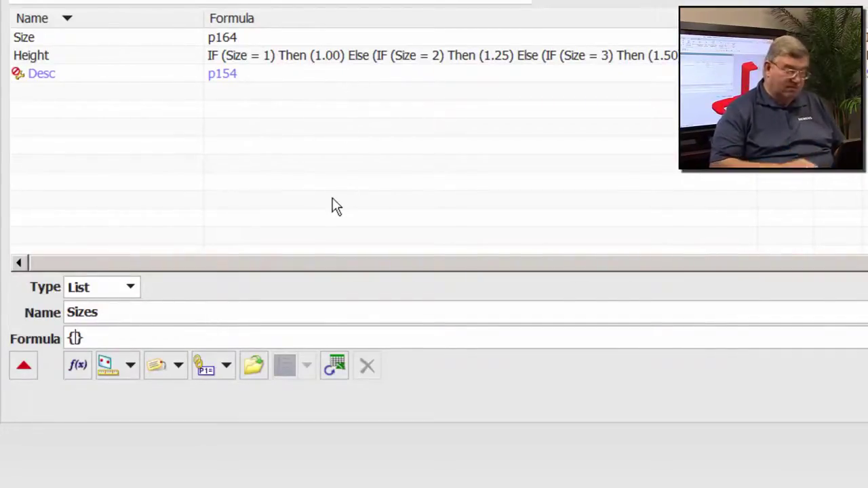
Give the Sizes list the formula {1.00, 1.25,1.50} and add it to the expressions
text(1..0)
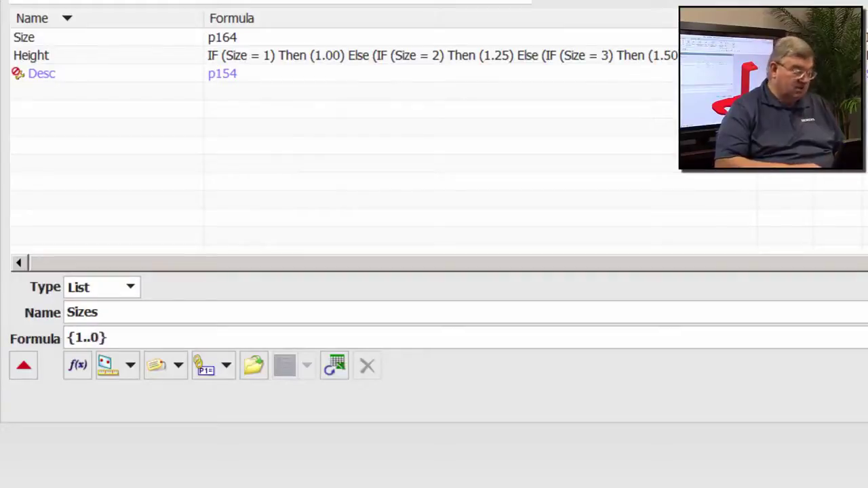
key(BackSpace)
key(BackSpace)
text(00, 1)
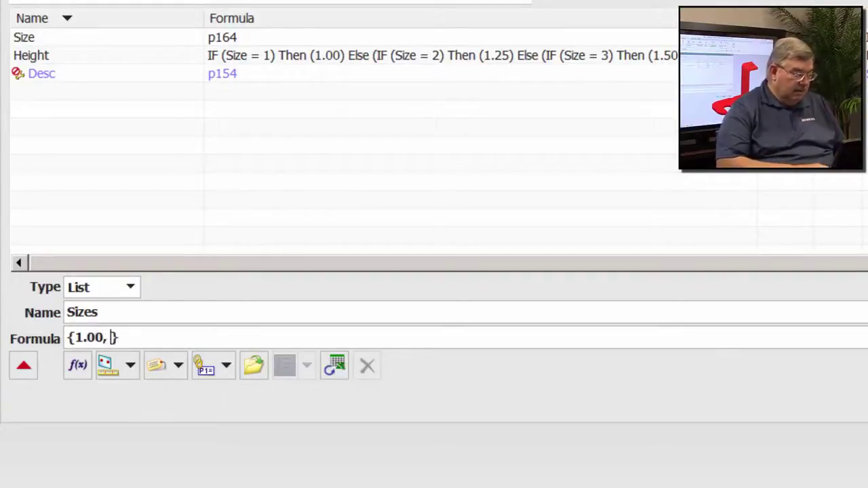
text(,25)
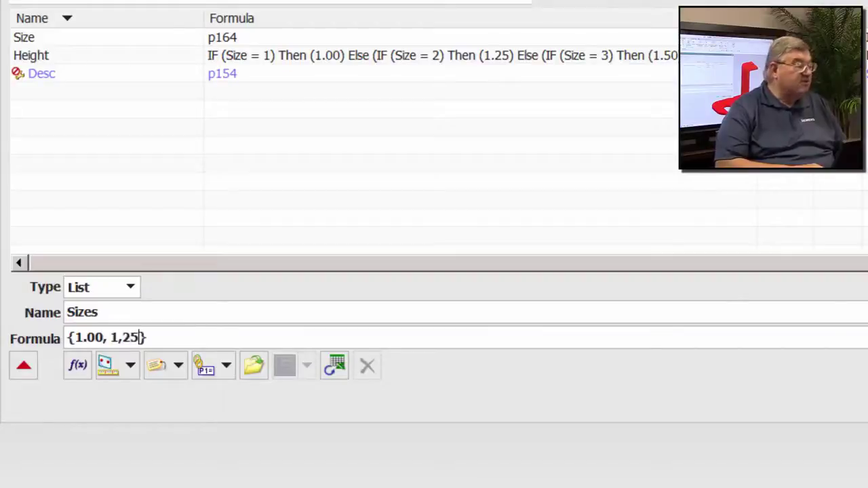
key(BackSpace)
key(BackSpace)
key(BackSpace)
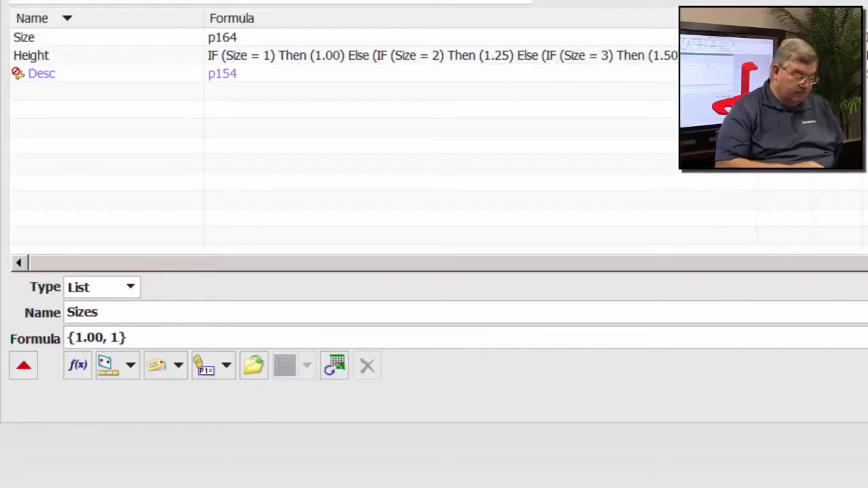
text(.25,)
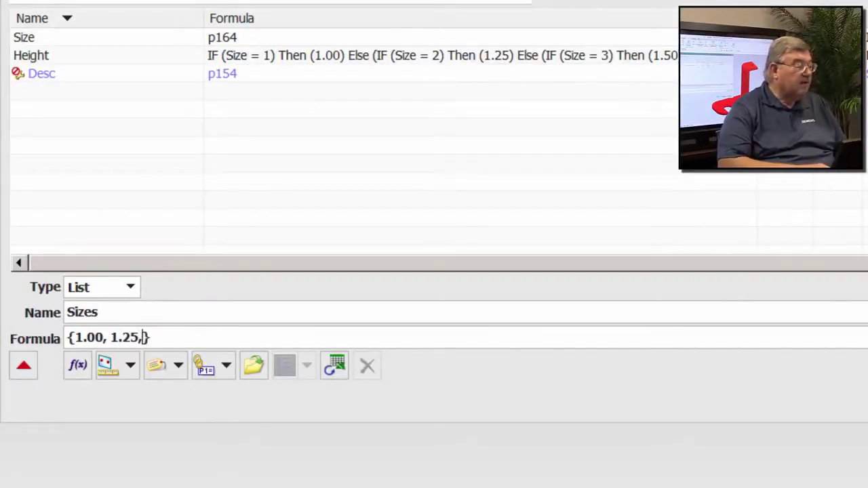
text(1.50)
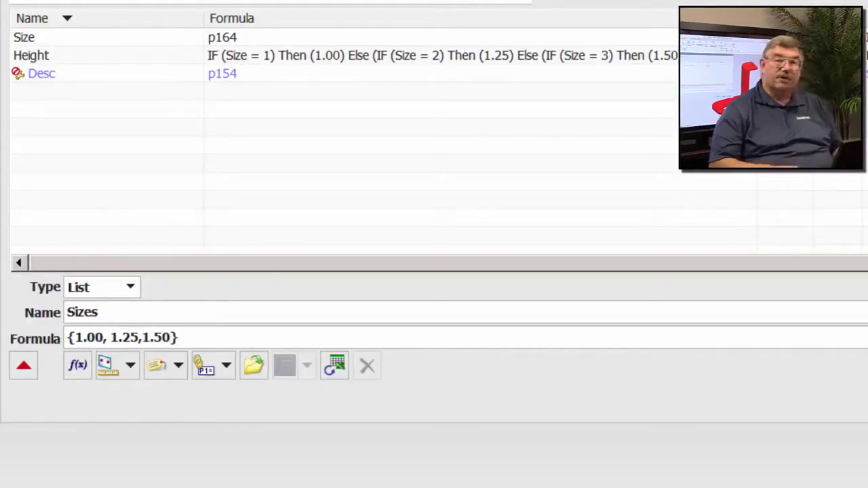
key(Return)
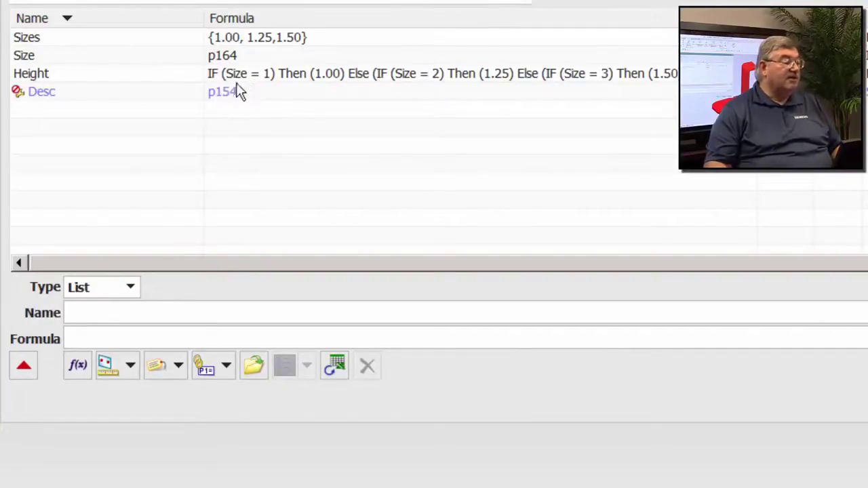
Replace the Height expression's nested IF formula with nth(Size,Sizes) and accept the expression changes
click(260, 78)
drag(699, 342, 66, 342)
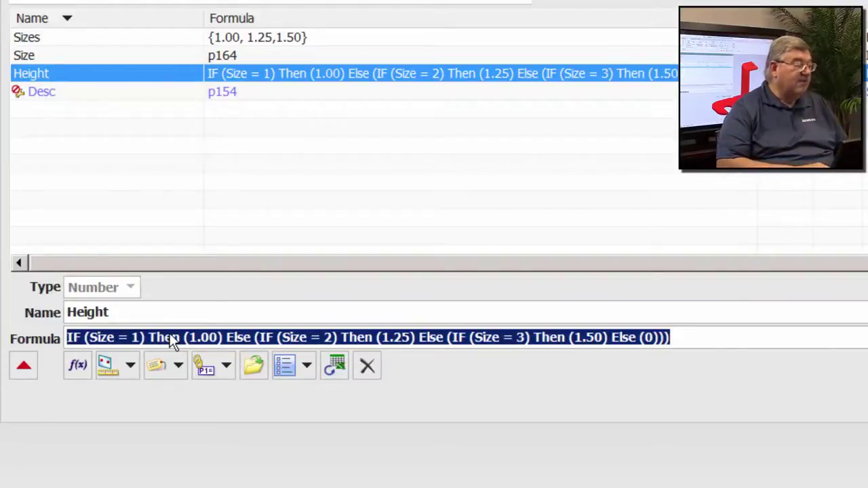
text(nth)
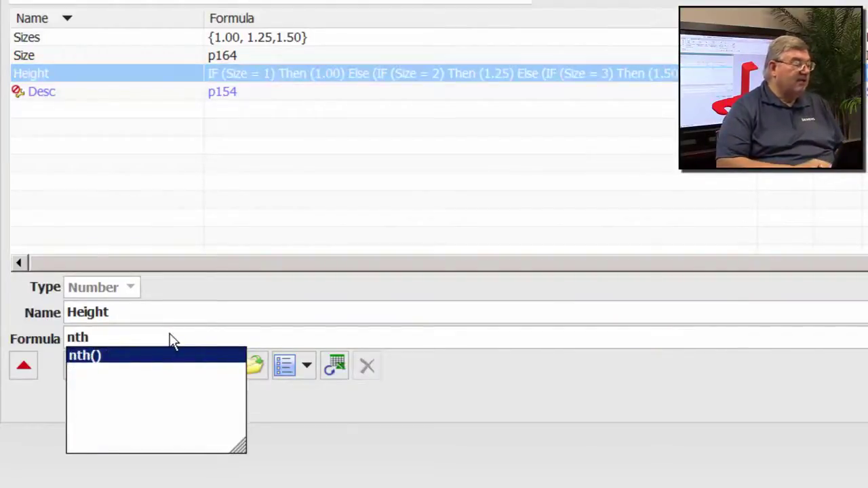
text(()
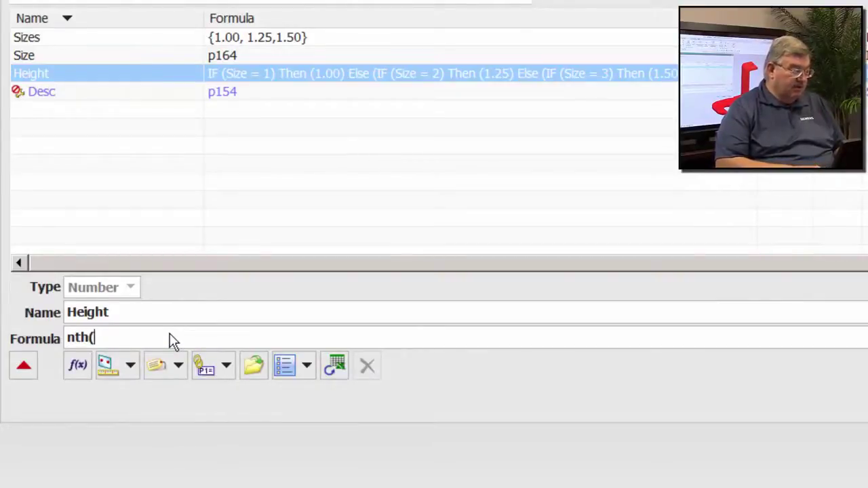
text(s)
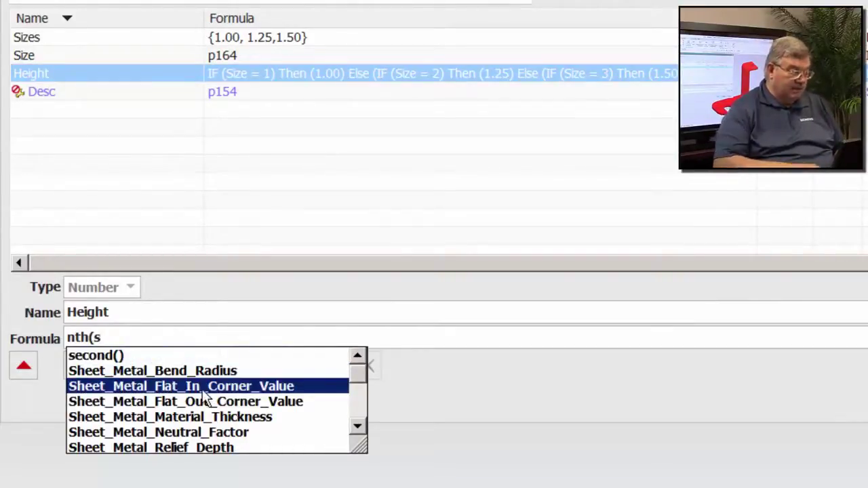
text(i)
key(Return)
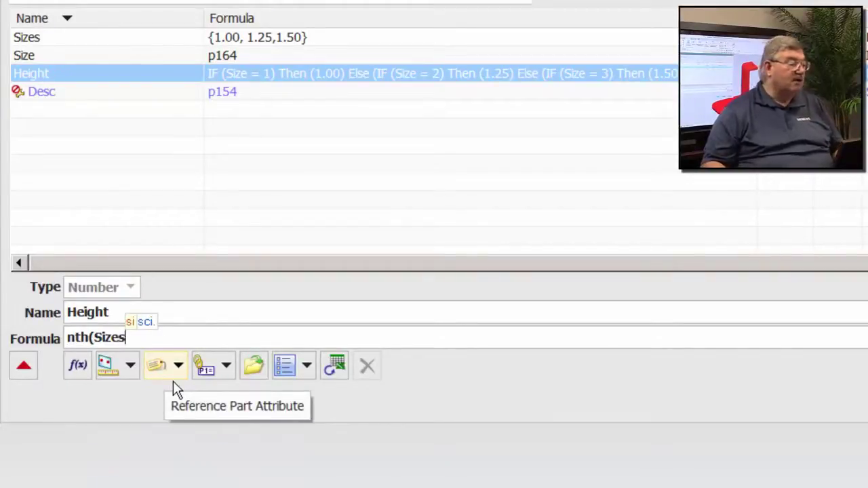
text(,)
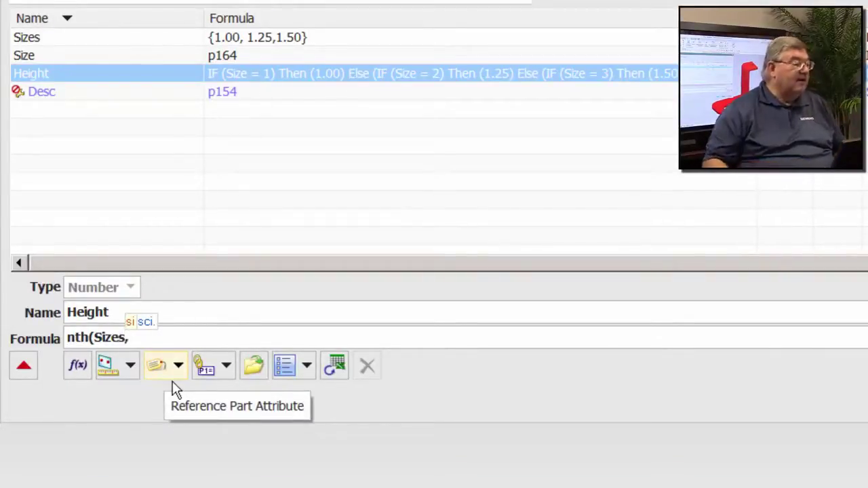
key(BackSpace)
key(BackSpace)
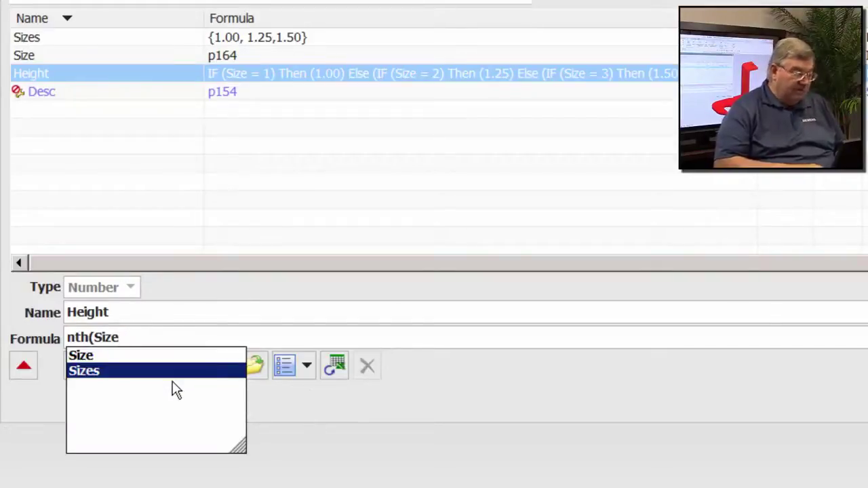
text(,)
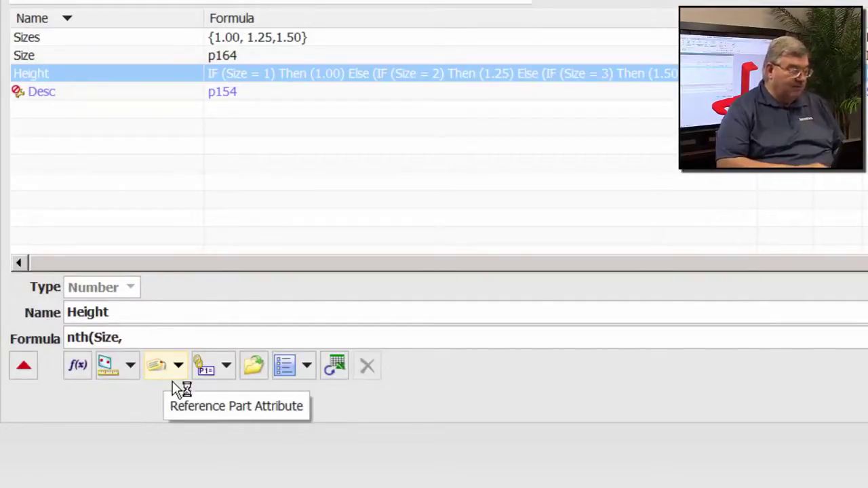
text(siz)
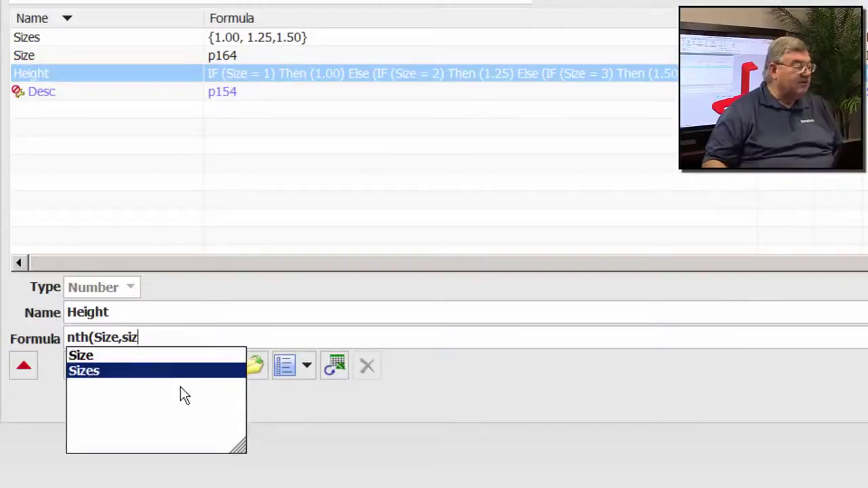
click(179, 377)
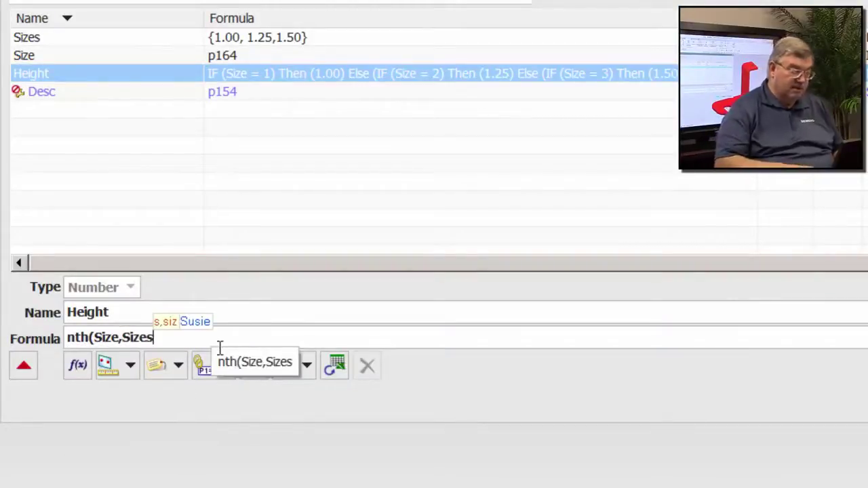
text())
key(Return)
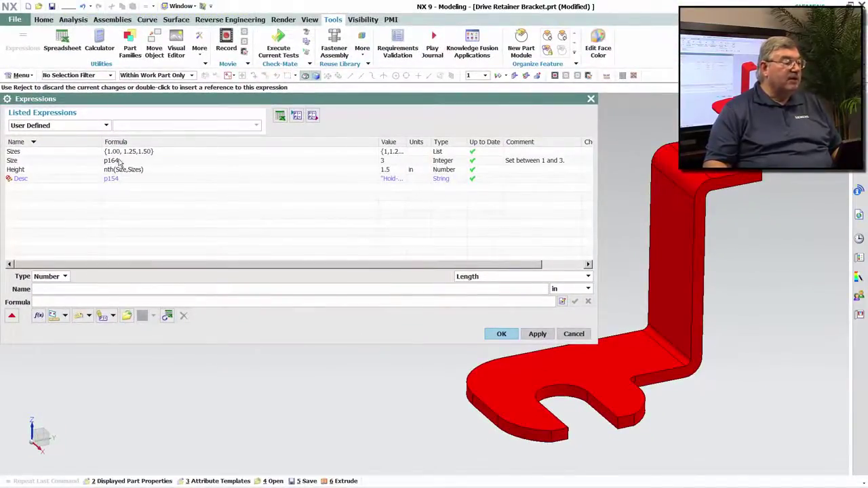
click(501, 334)
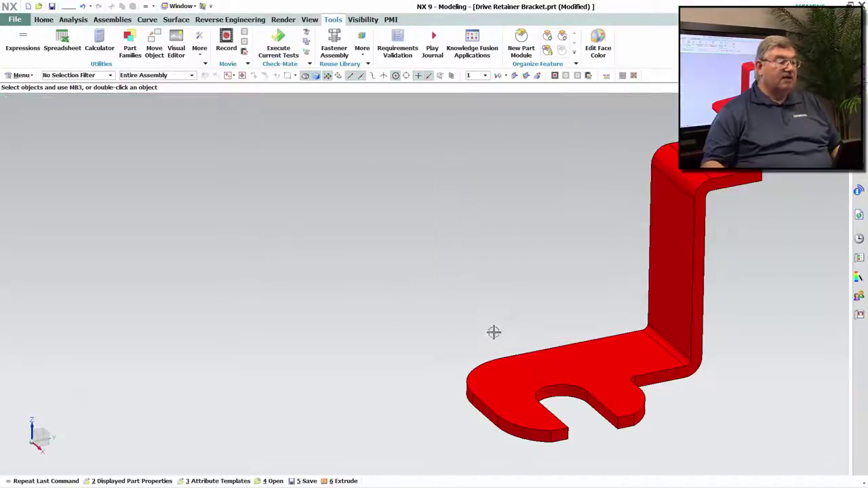
Set the Size attribute to 1 in the displayed part's properties, apply it to the bracket and close the properties
click(24, 40)
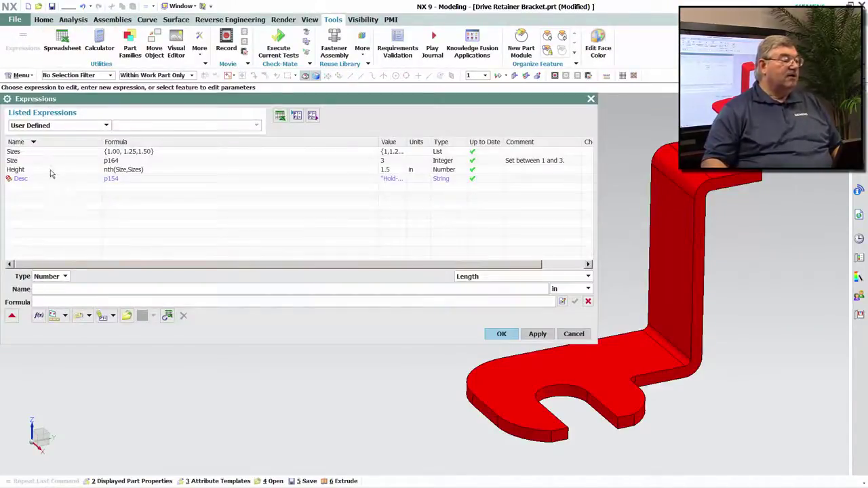
click(18, 21)
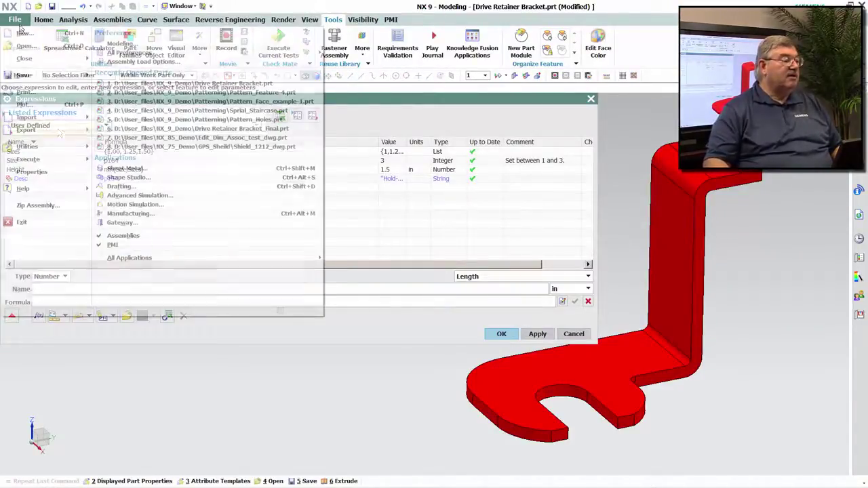
click(32, 172)
scroll(71, 203, down, 4)
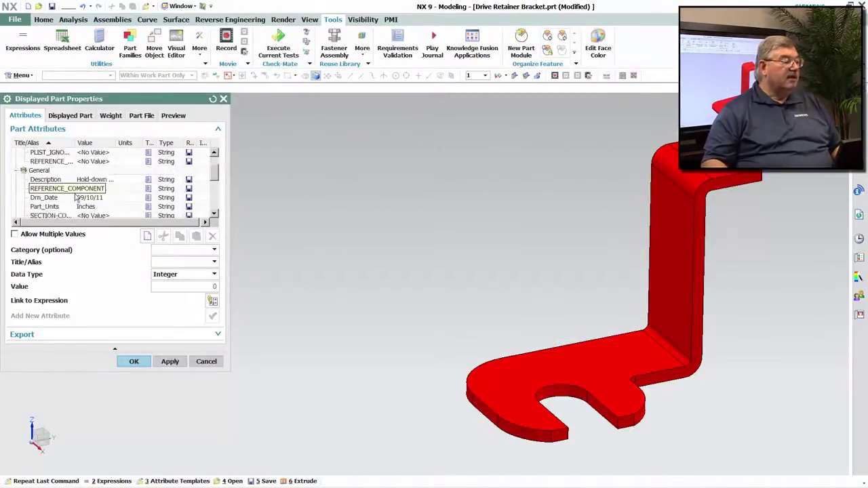
click(60, 199)
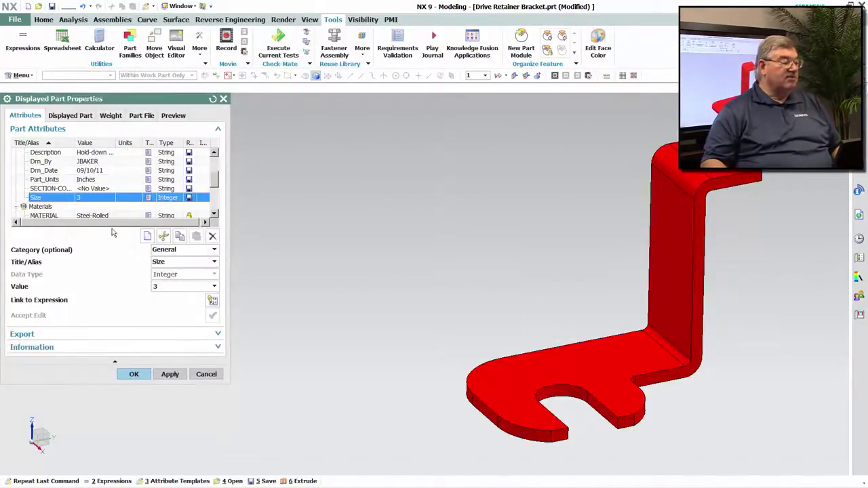
click(156, 288)
click(166, 299)
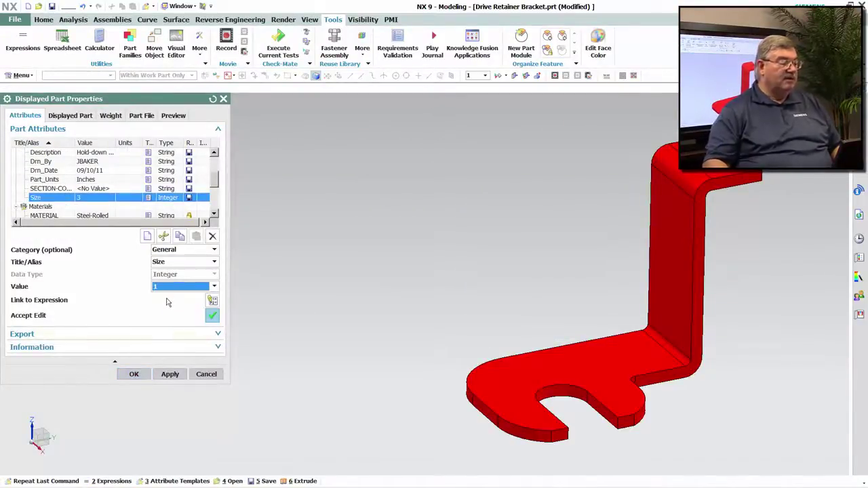
click(171, 377)
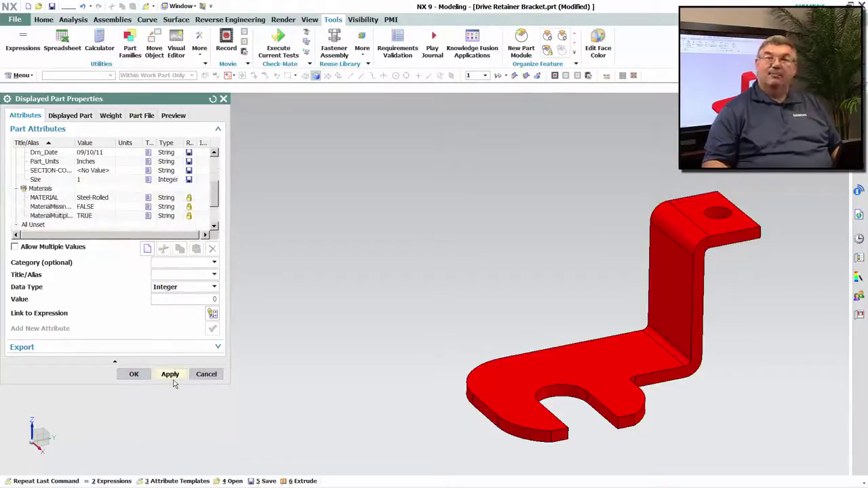
click(169, 374)
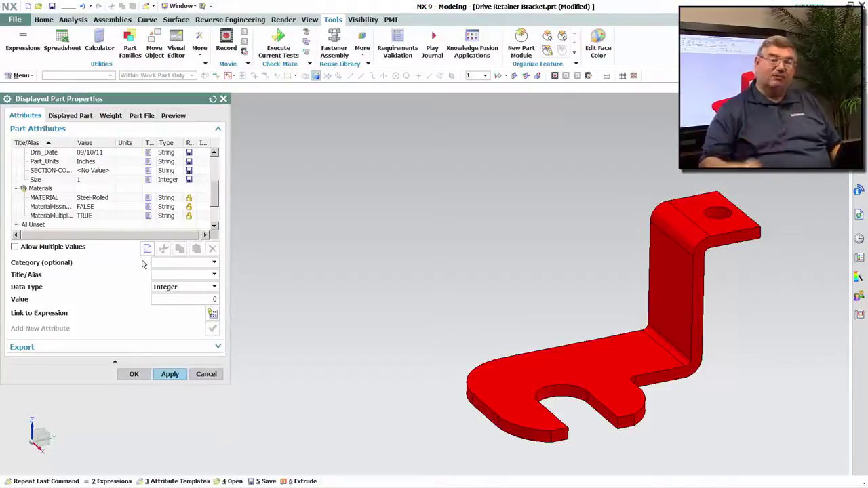
click(206, 374)
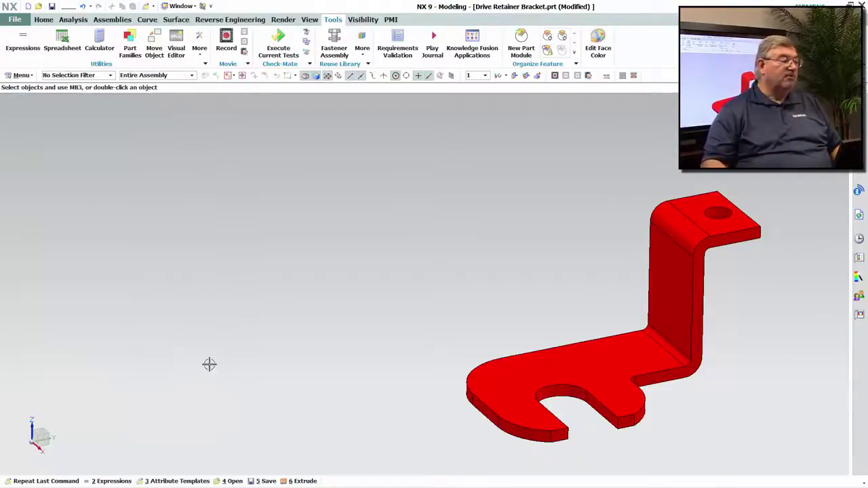
Open the expressions list to review the Size and Height expressions
click(30, 39)
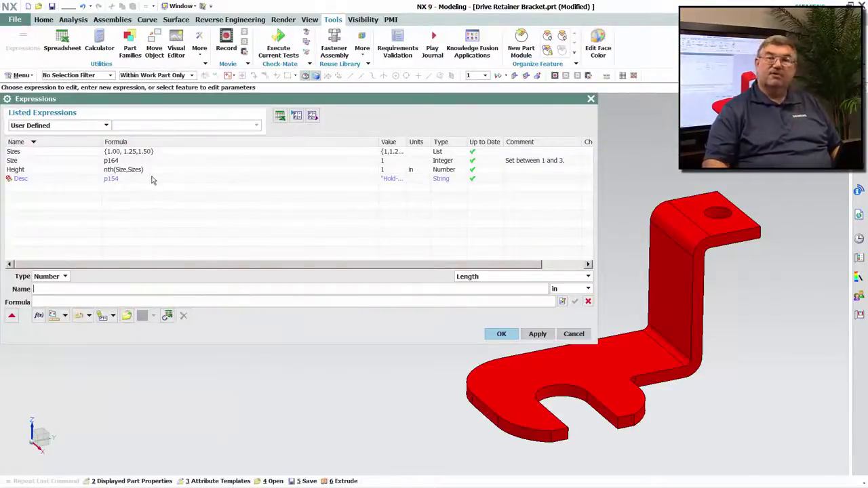